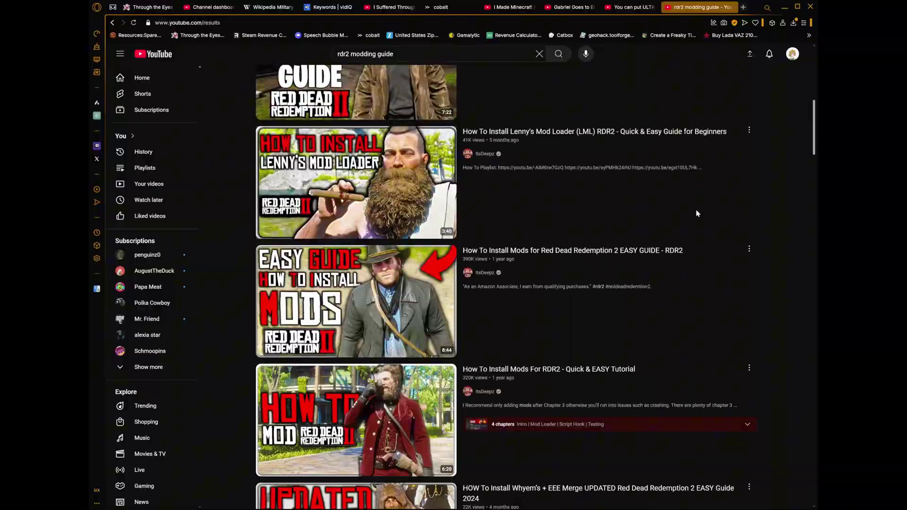
- Scroll through the 'rdr2 modding guide' YouTube search results
scroll(696, 213, down, 20)
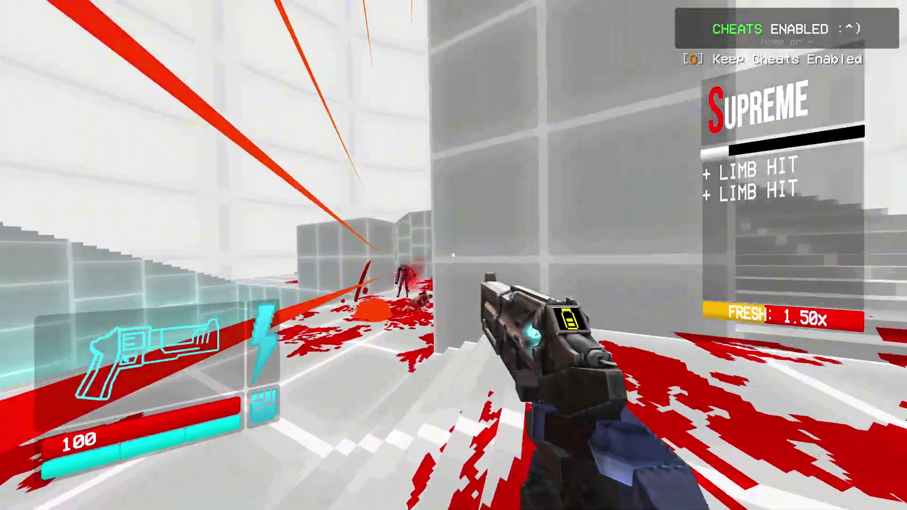
- Raise the system volume to 100
key(XF86AudioRaiseVolume)
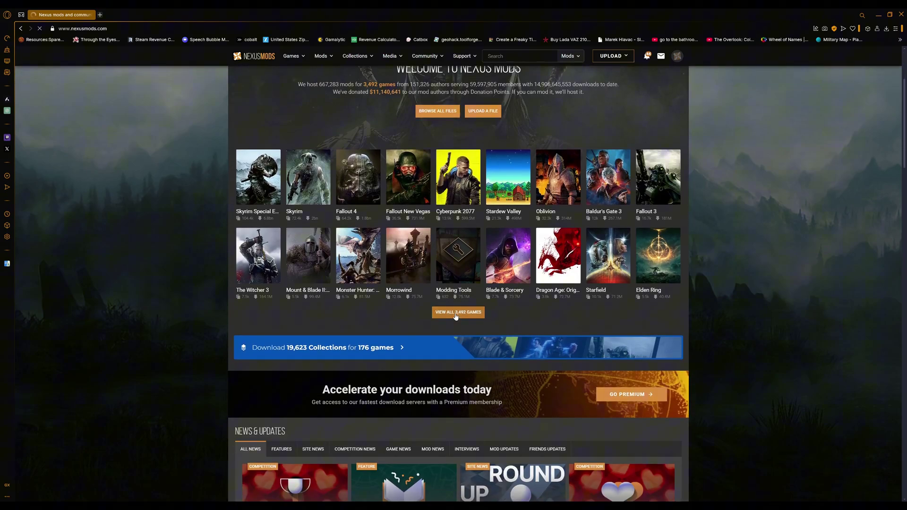
- Open the Red Dead Redemption 2 mods section from the full Nexus Mods games list
click(453, 317)
scroll(378, 334, down, 3)
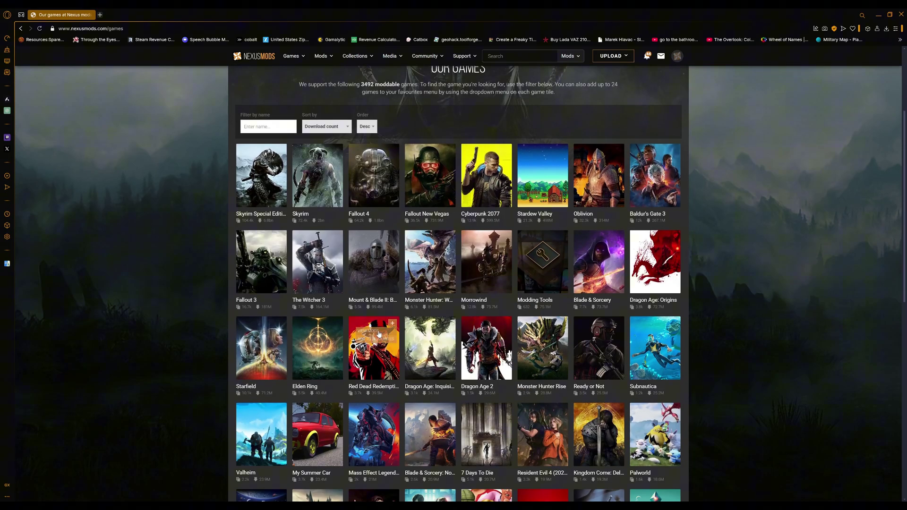
click(376, 360)
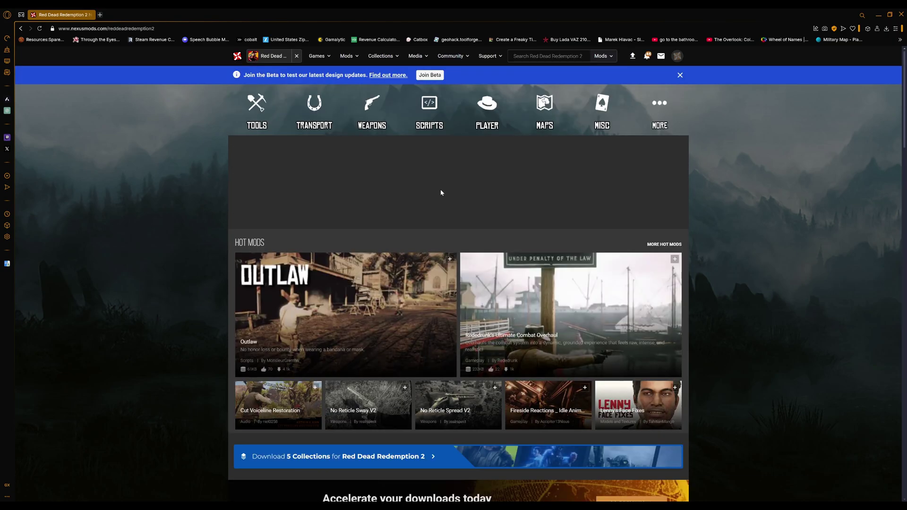
scroll(463, 230, down, 1)
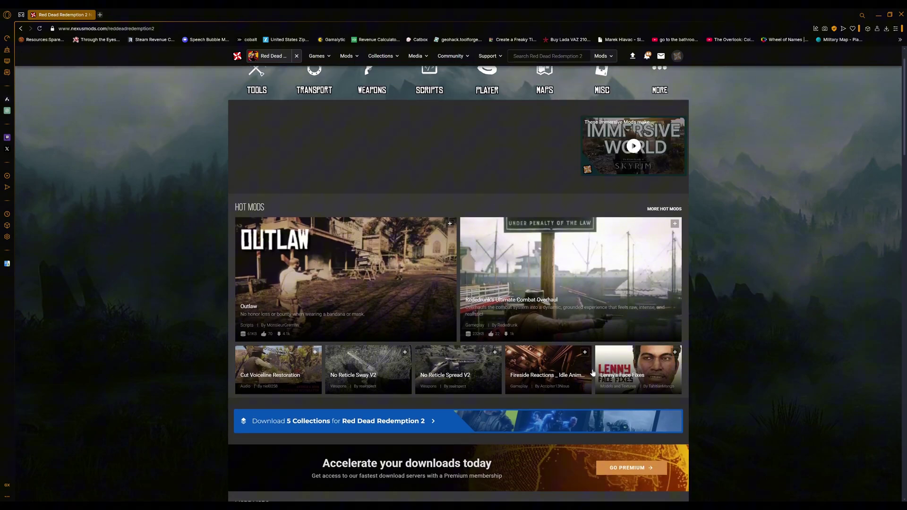
scroll(547, 379, up, 1)
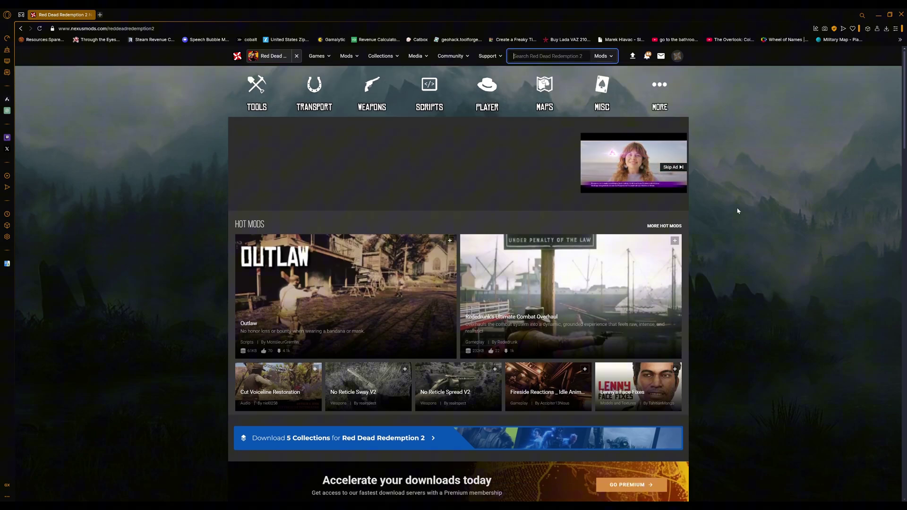
- Search 'scripthook', open ScriptHookRDR2 V2 and browse its downloadable files
text(scripthook)
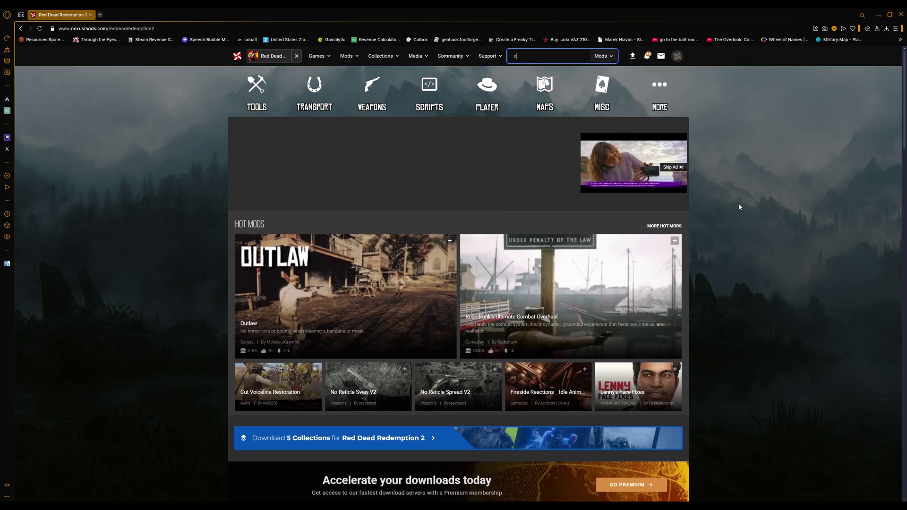
click(586, 97)
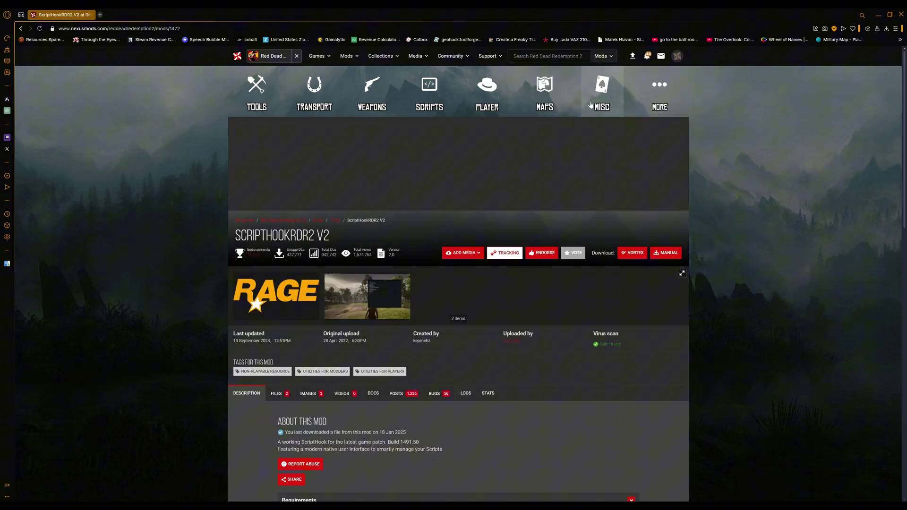
click(280, 323)
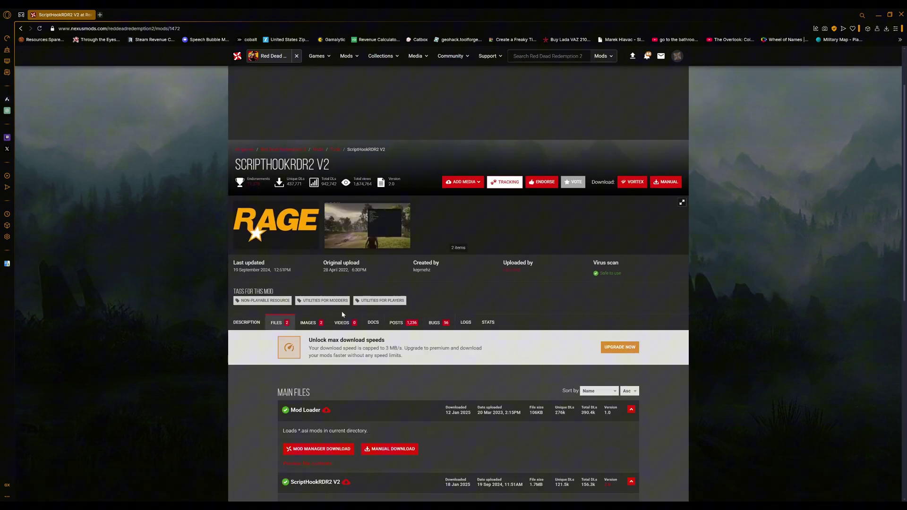
scroll(381, 315, down, 2)
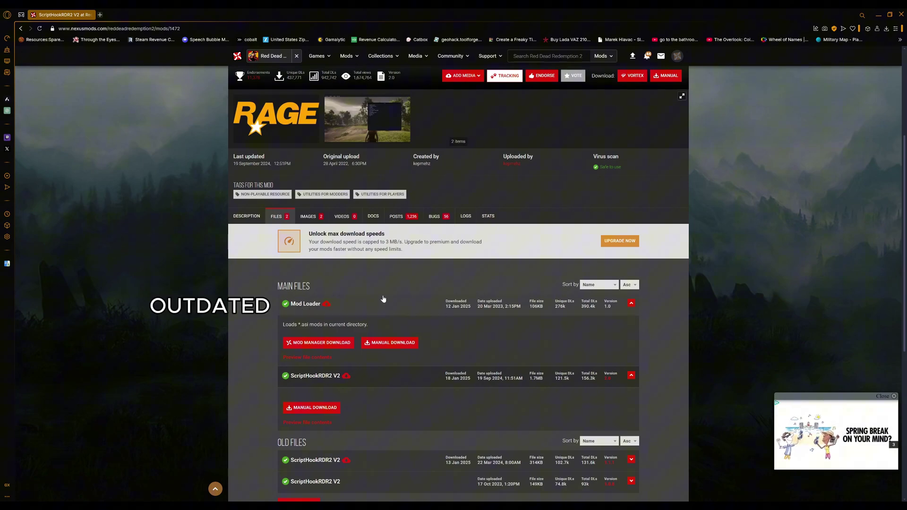
scroll(383, 298, down, 2)
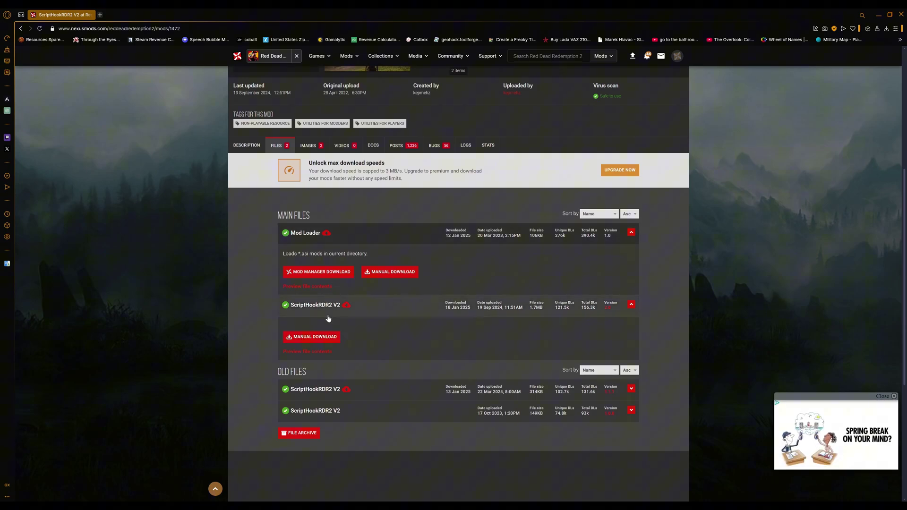
- Read the mod's posts and follow the sticky comment's link to Ultimate-ASI-Loader
click(409, 150)
scroll(390, 239, down, 2)
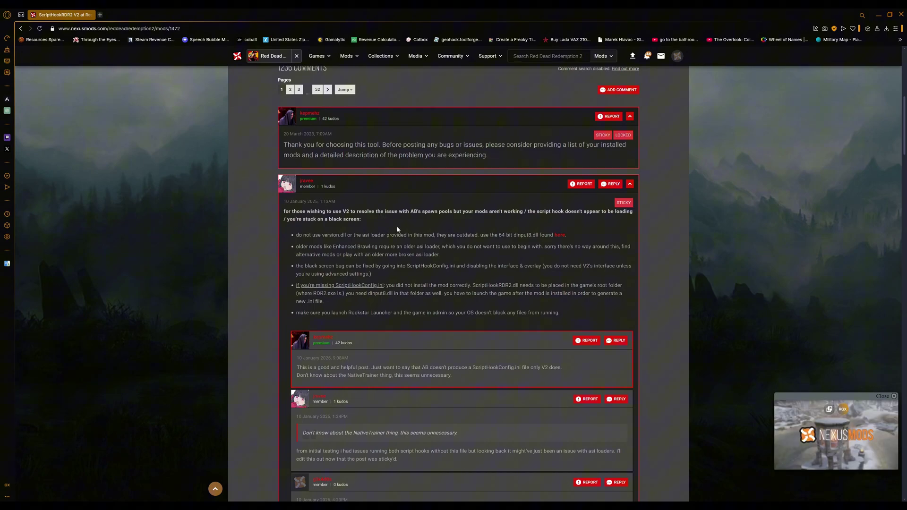
click(560, 235)
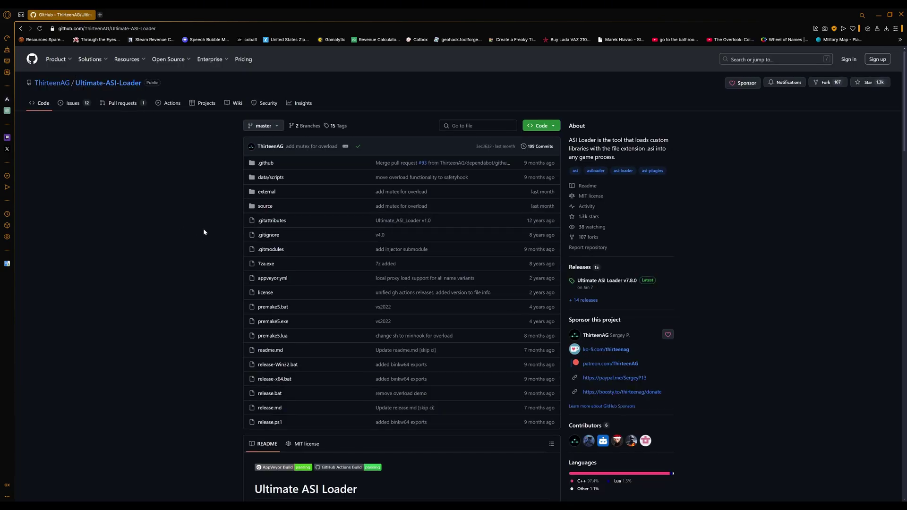
- View the Ultimate ASI Loader v7.8.0 release assets, then return to the ScriptHookRDR2 V2 page
scroll(302, 211, down, 3)
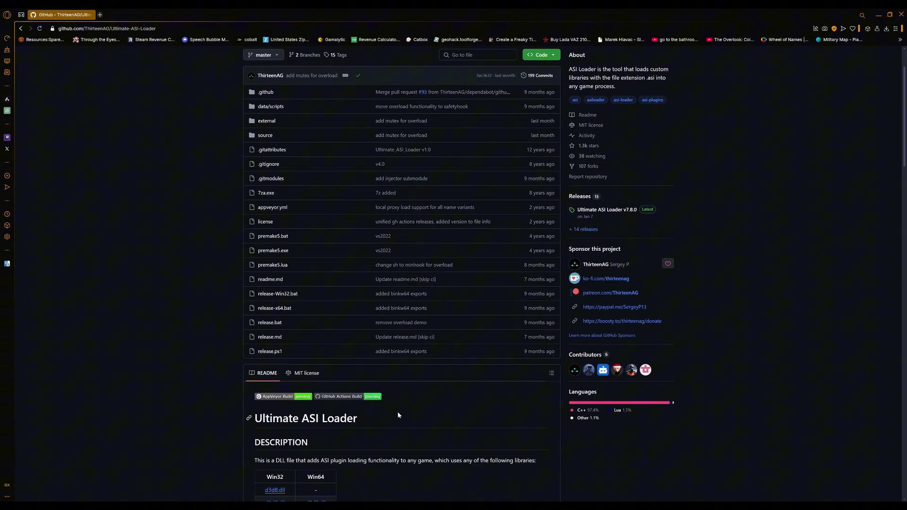
scroll(398, 415, down, 1)
scroll(402, 401, up, 1)
scroll(371, 315, down, 5)
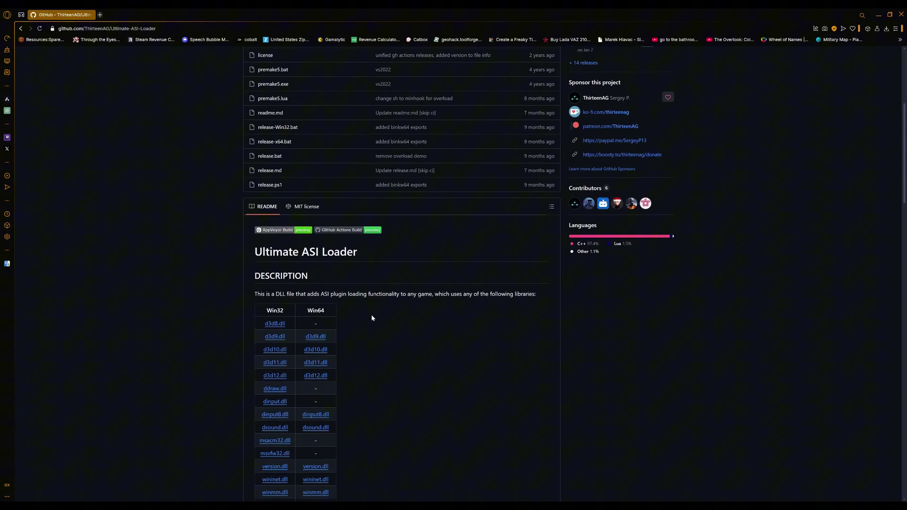
scroll(371, 324, up, 6)
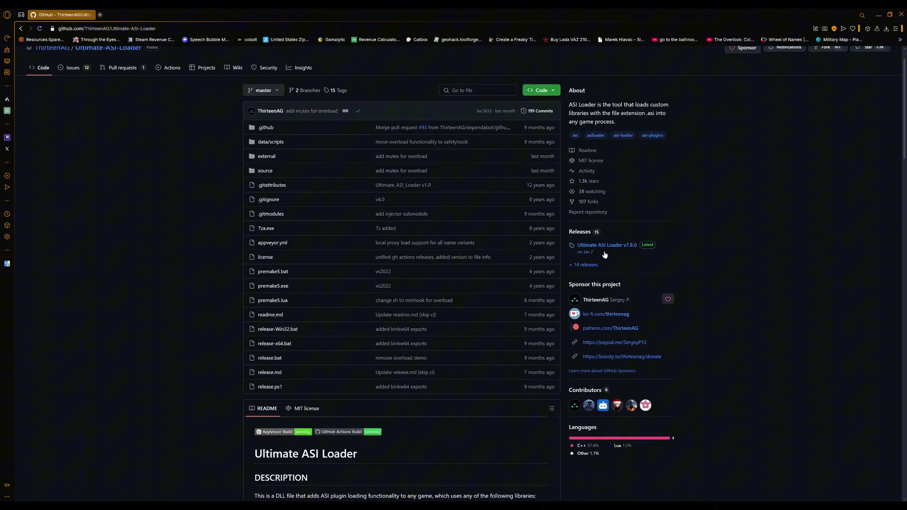
click(604, 252)
scroll(406, 271, down, 10)
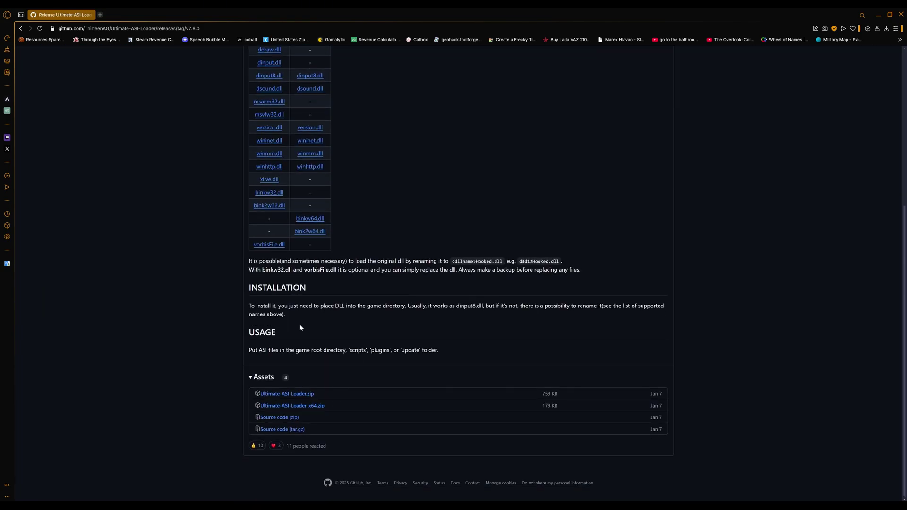
click(19, 29)
scroll(390, 283, up, 10)
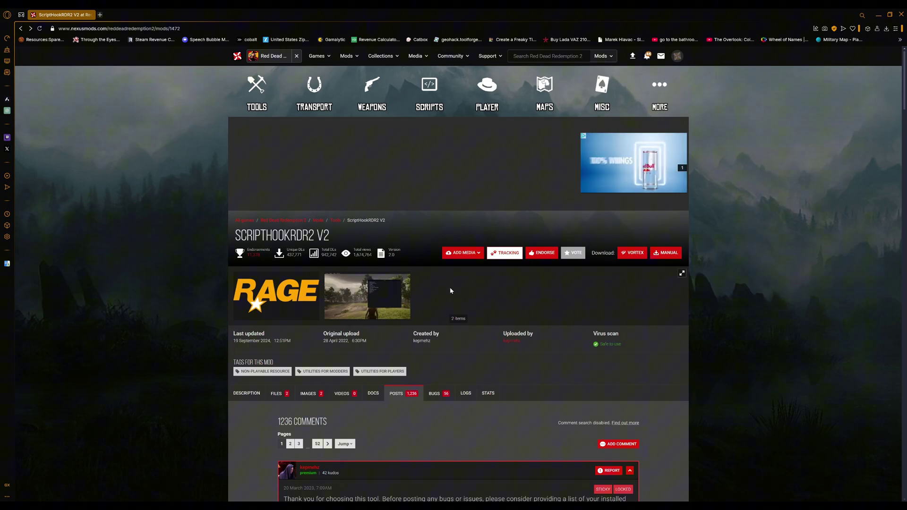
- Swap the Nexus tab for a 'lennys mod loader' web search, then dismiss RDR2Mods' download file list
click(100, 15)
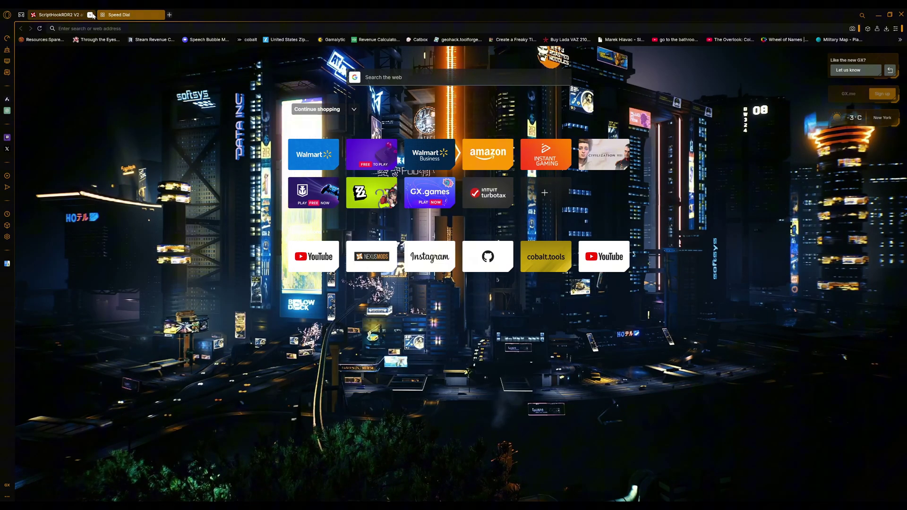
click(90, 15)
text(lennt)
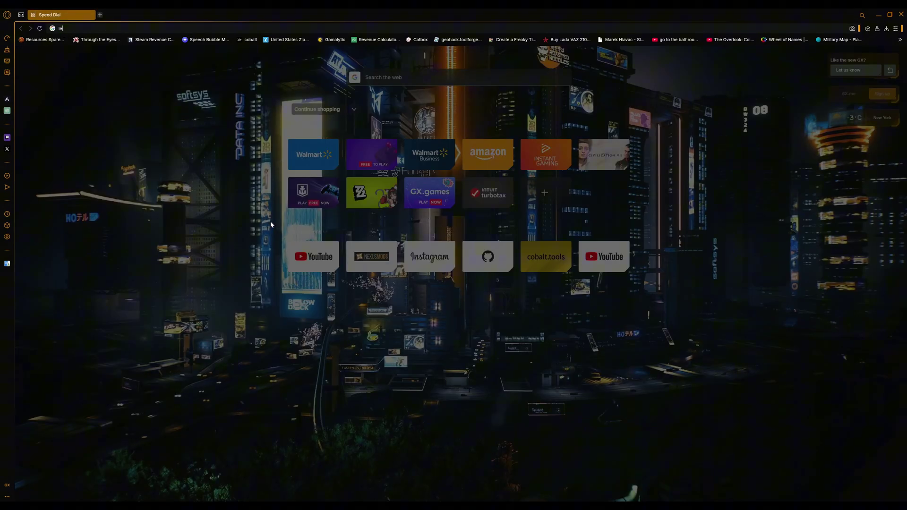
key(BackSpace)
text(ys mod loader)
key(Return)
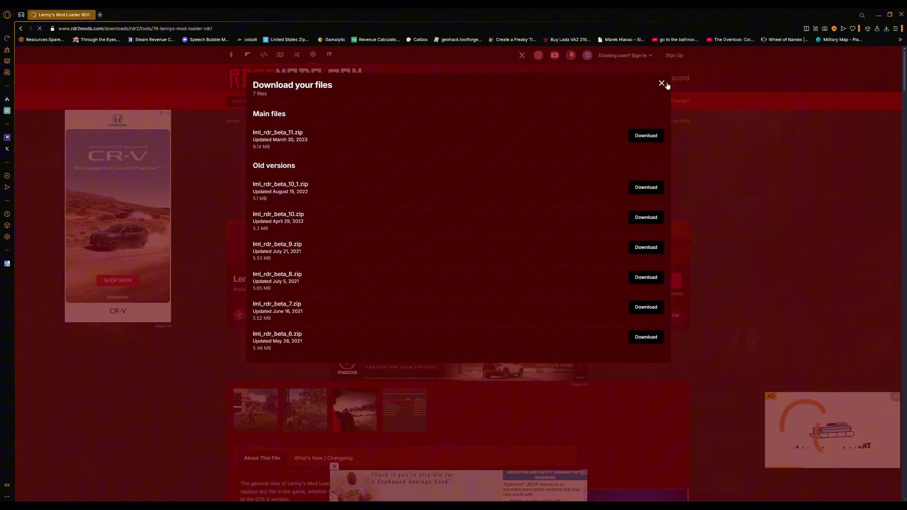
click(654, 85)
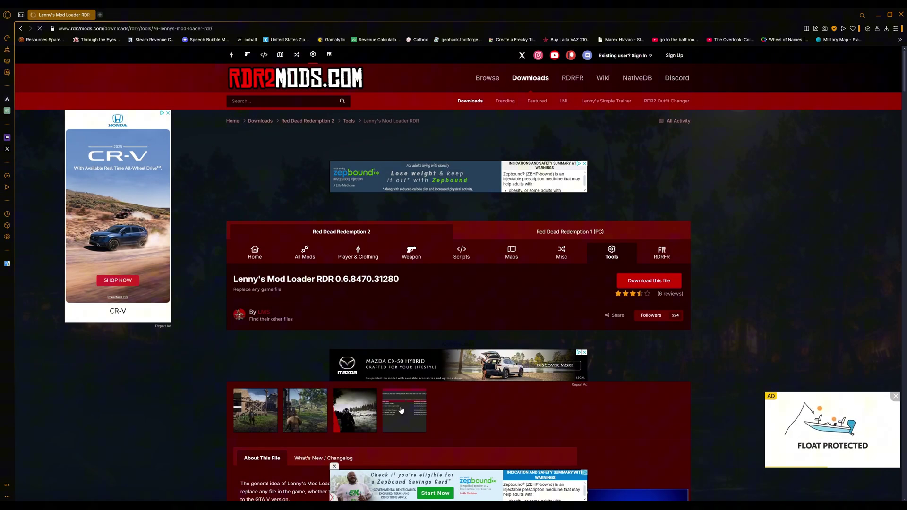
scroll(401, 410, down, 1)
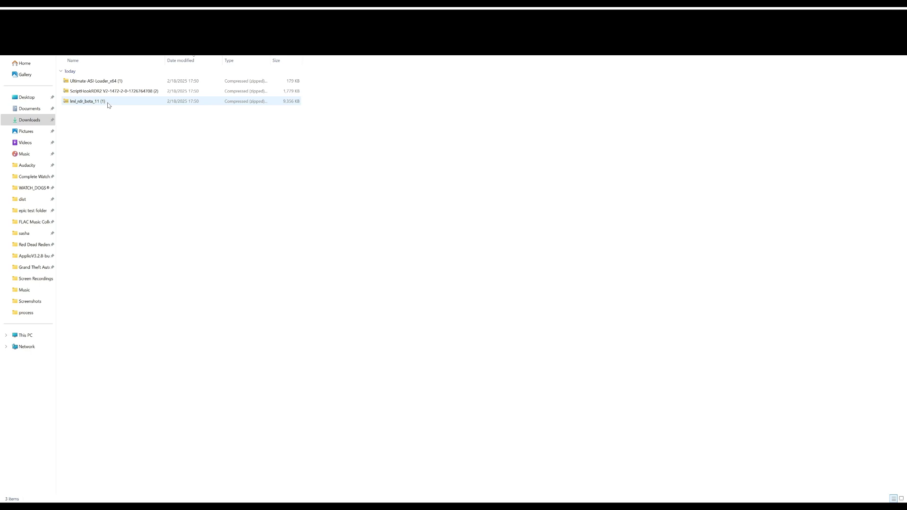
- Select the ScriptHookRDR2 V2 zip in Downloads and extract it into its own folder
click(309, 131)
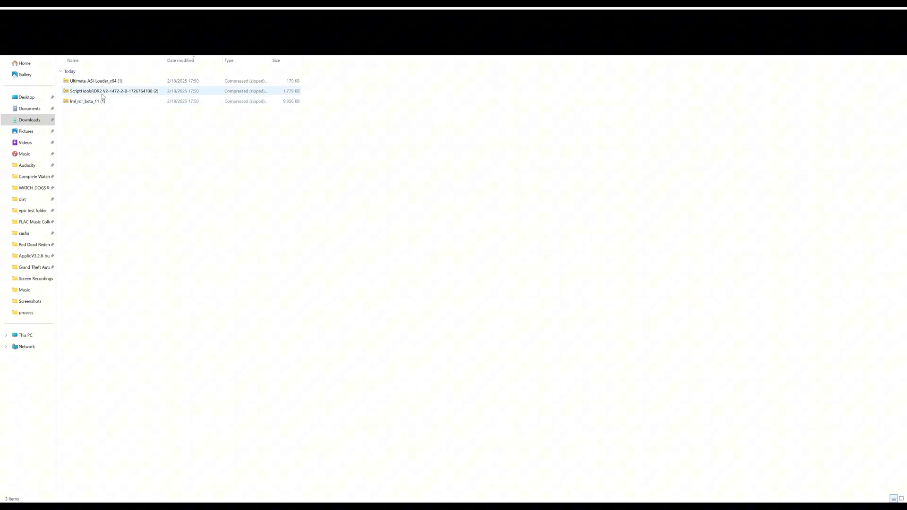
click(92, 101)
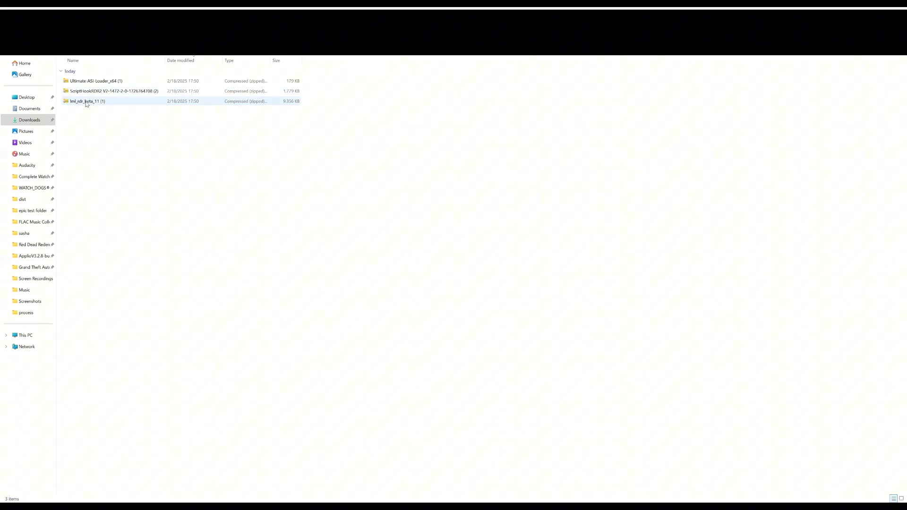
click(85, 103)
click(93, 92)
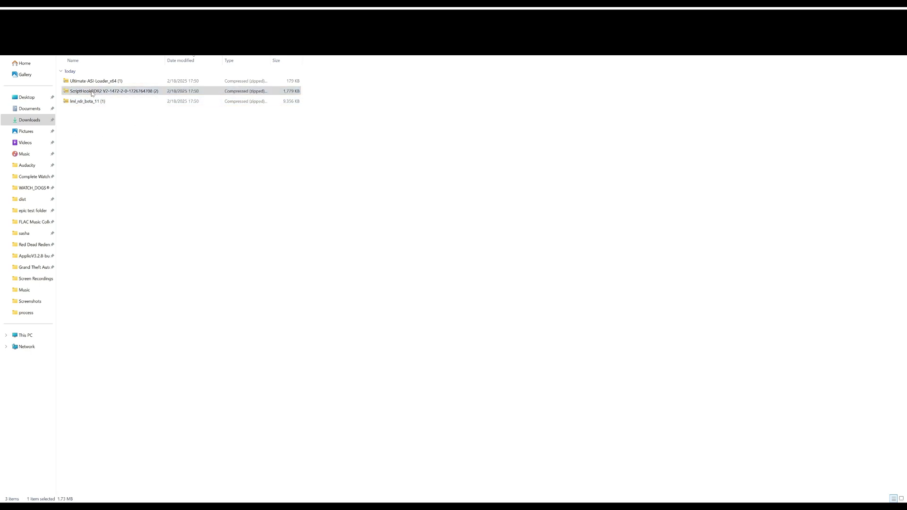
click(156, 93)
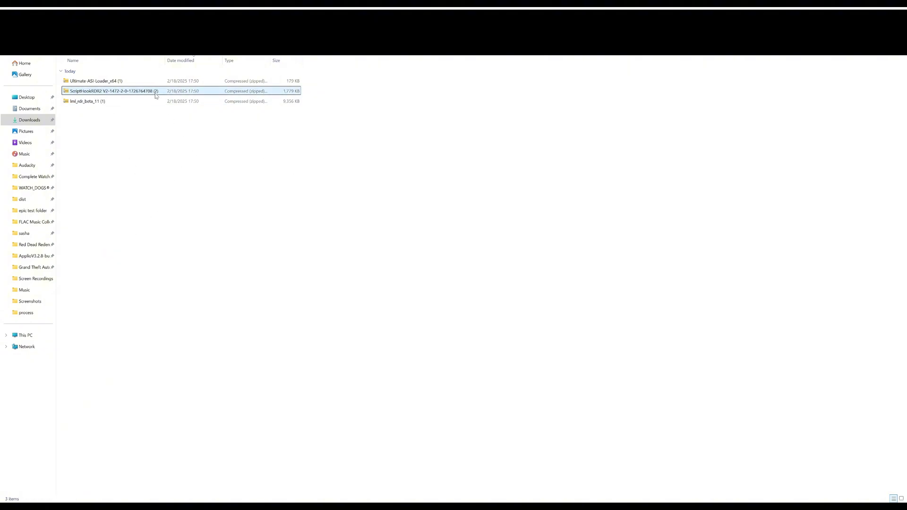
click(116, 92)
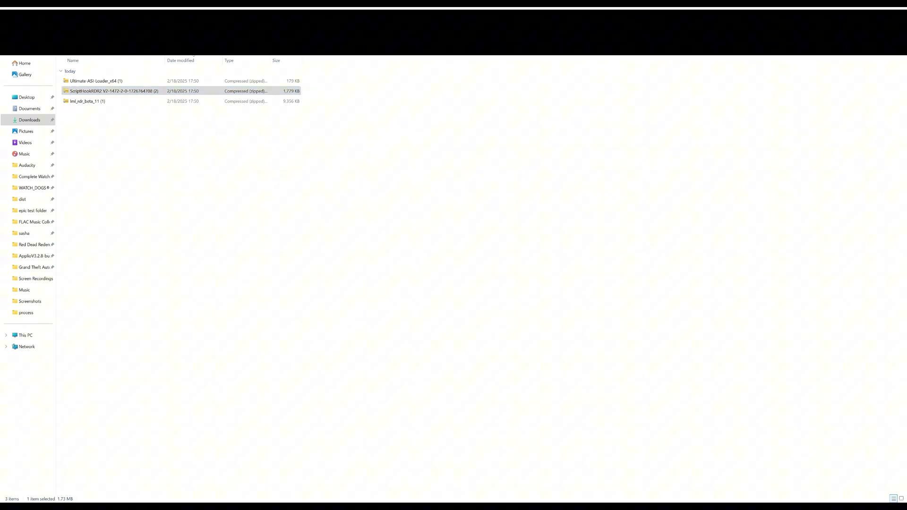
- Open the extracted ScriptHook V2 2.0 folder and look inside its sdk folder
double_click(150, 112)
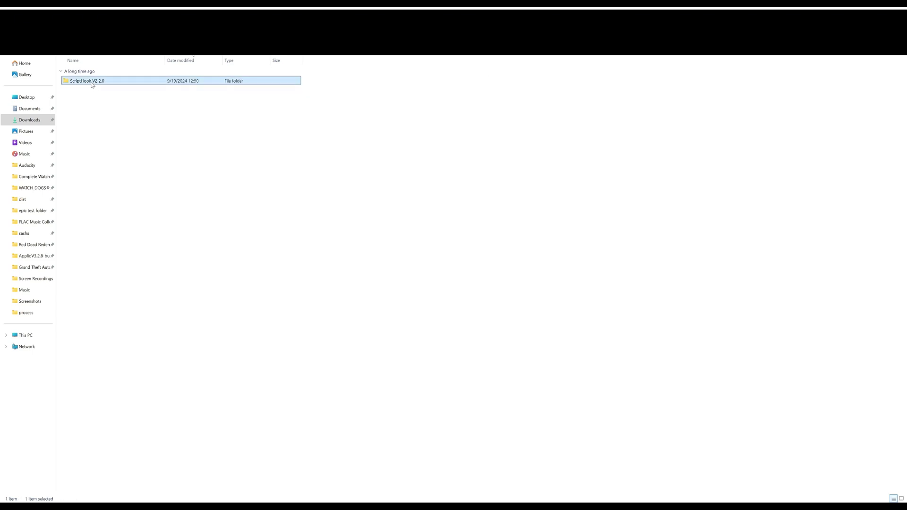
double_click(93, 84)
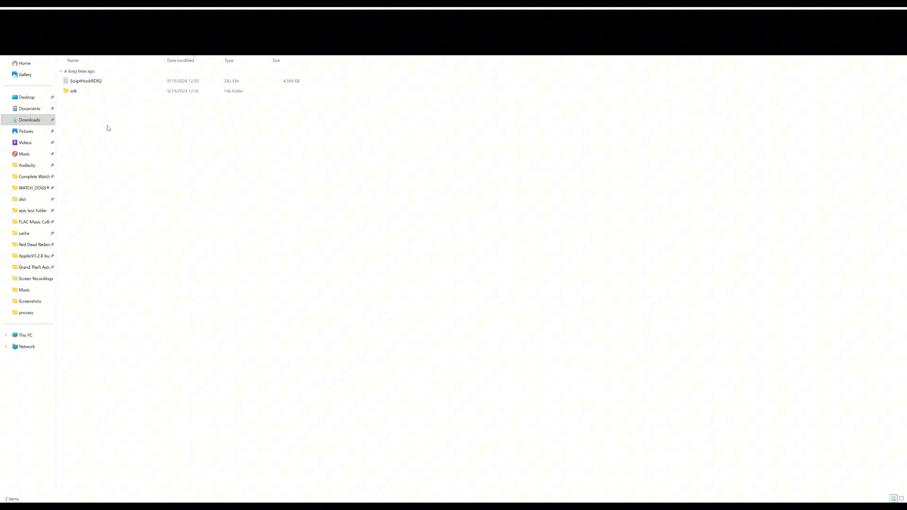
click(94, 84)
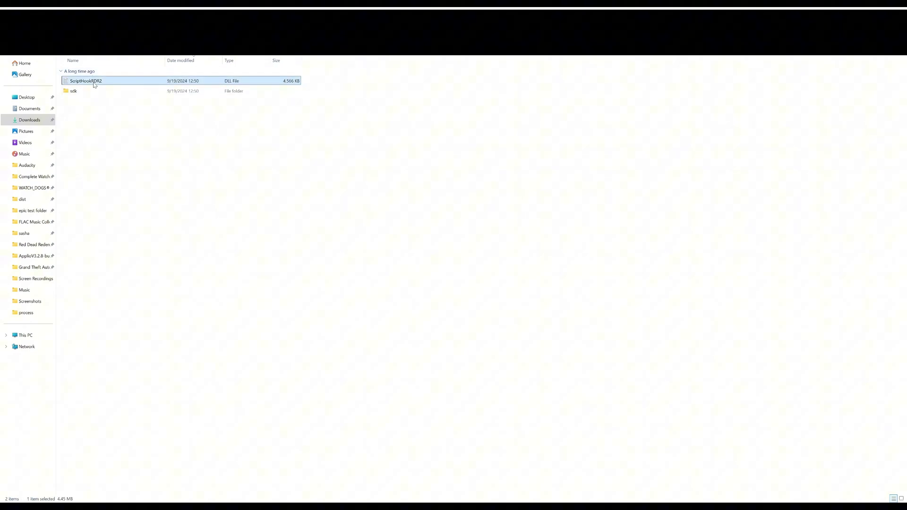
double_click(84, 91)
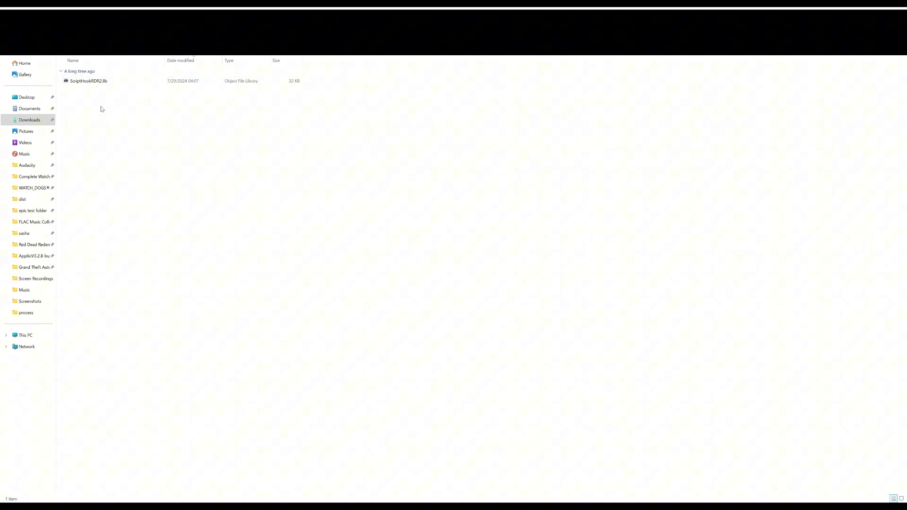
- Select ScriptHookRDR2.dll, visit the game install folder, and return to ScriptHook V2 2.0
click(14, 30)
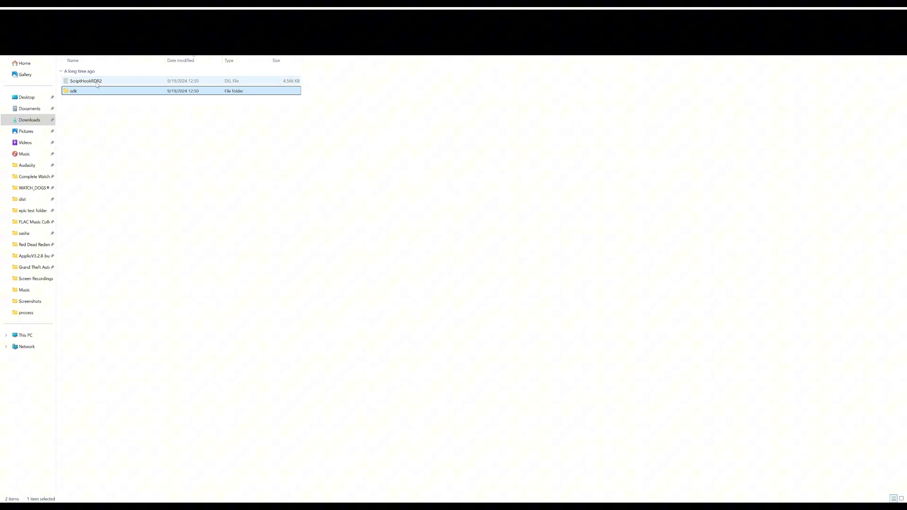
key(Up)
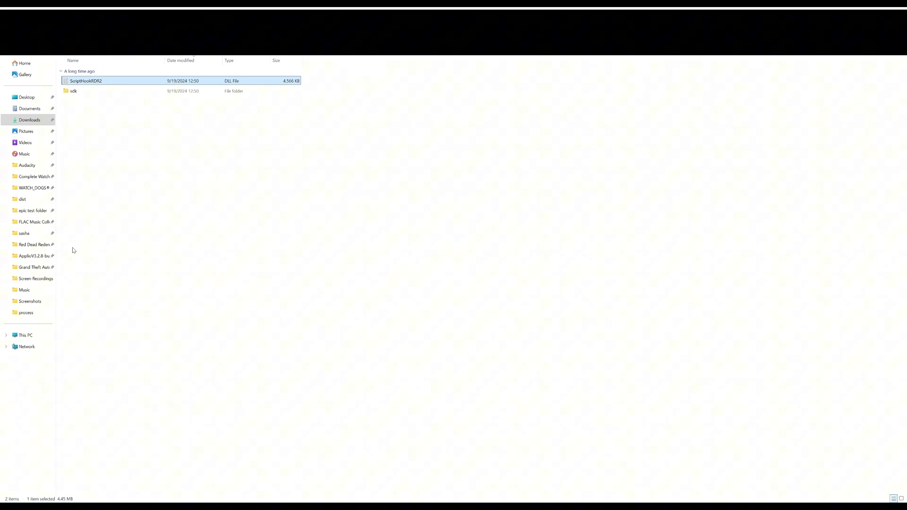
click(50, 245)
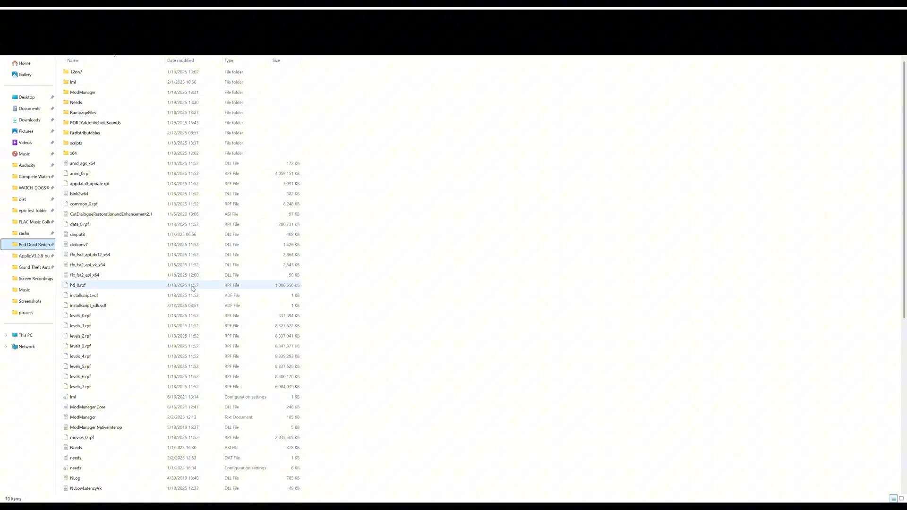
click(8, 31)
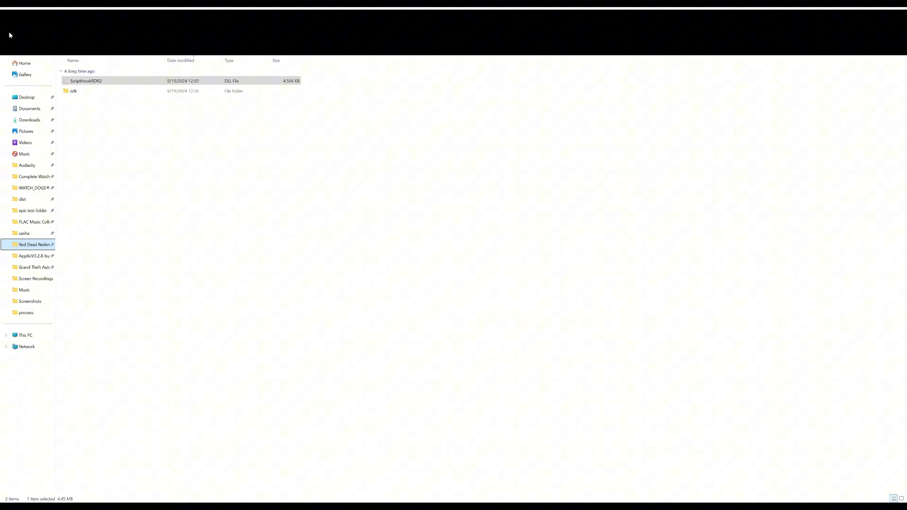
- Extract Ultimate-ASI-Loader_x64, select its dinput8 DLL, and open the game's install folder
click(9, 32)
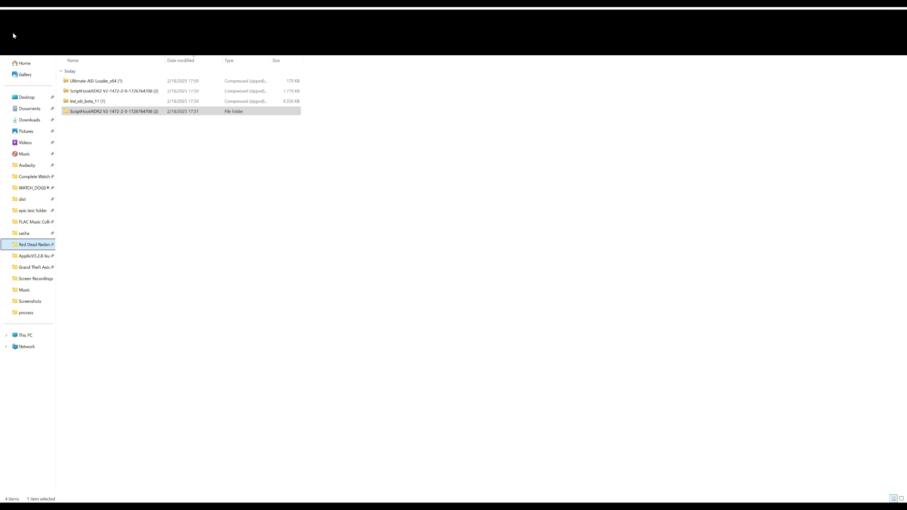
click(92, 83)
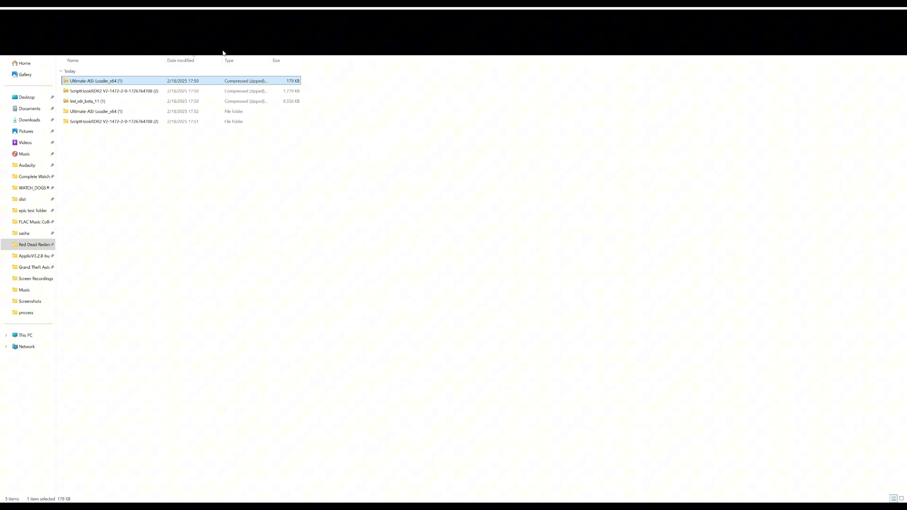
double_click(101, 112)
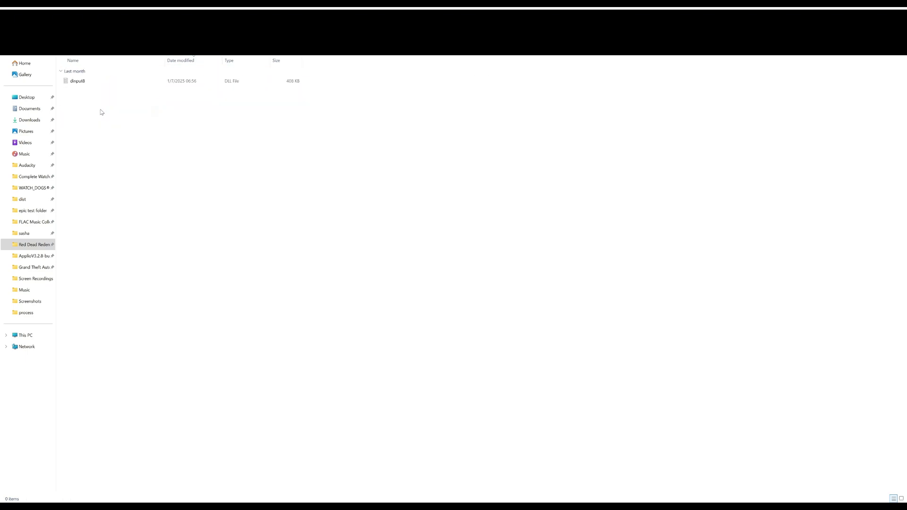
click(89, 83)
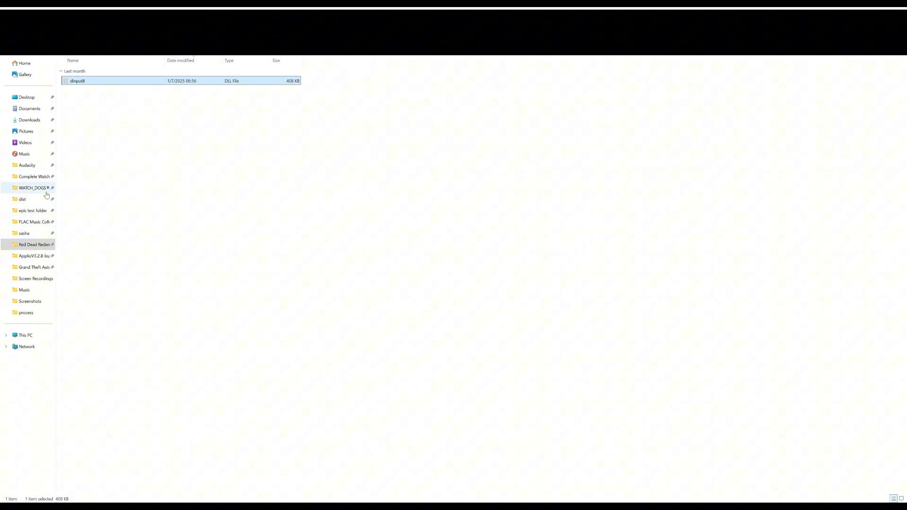
click(35, 244)
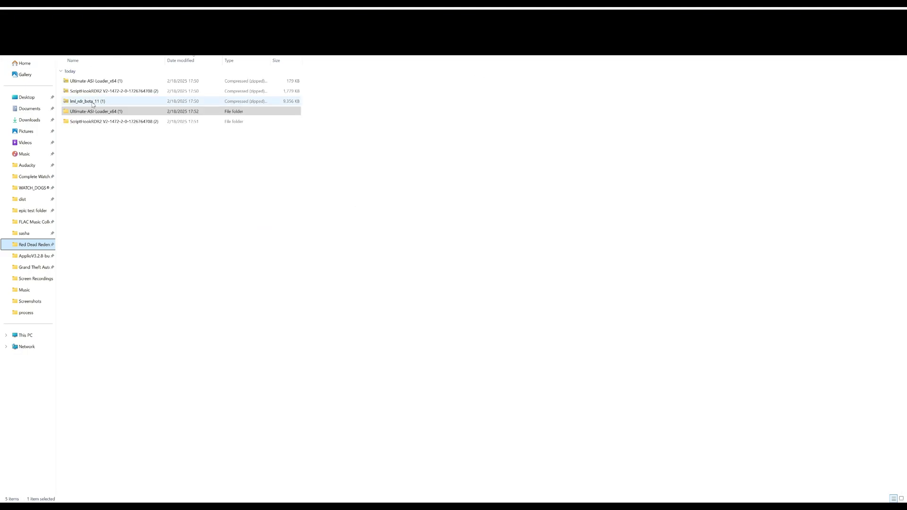
- Extract the lml_rdr_beta_11 archive and browse its contents
click(93, 104)
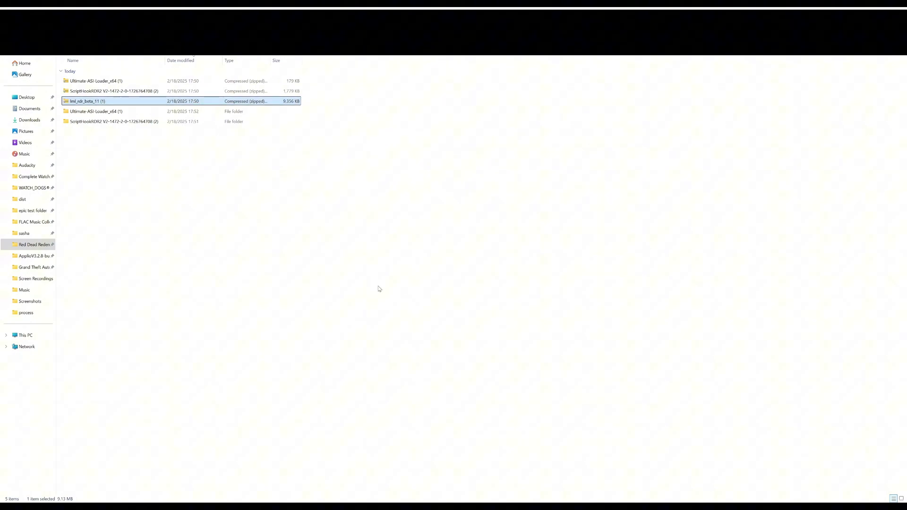
click(106, 135)
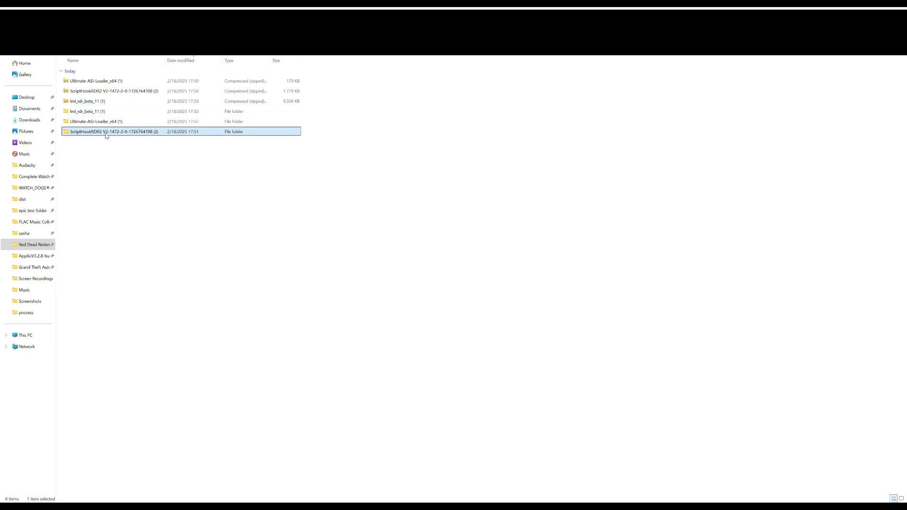
double_click(90, 112)
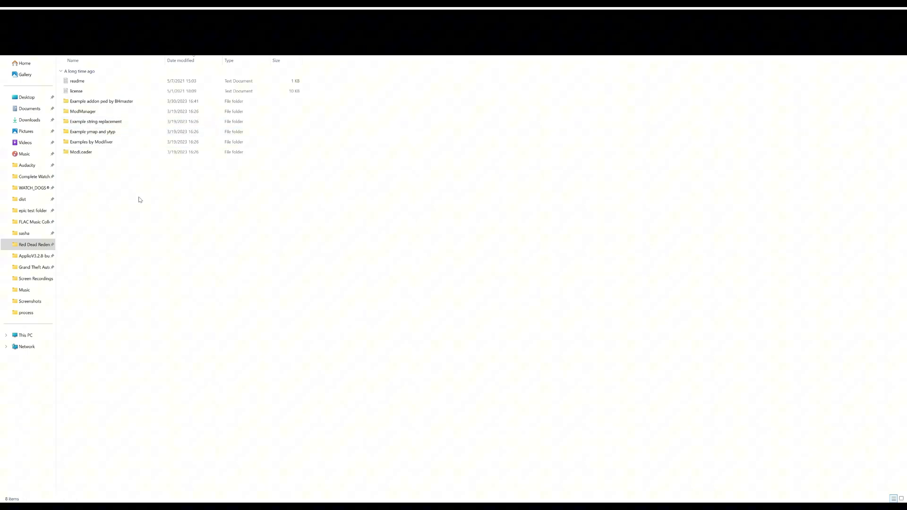
drag(314, 84, 277, 101)
click(293, 151)
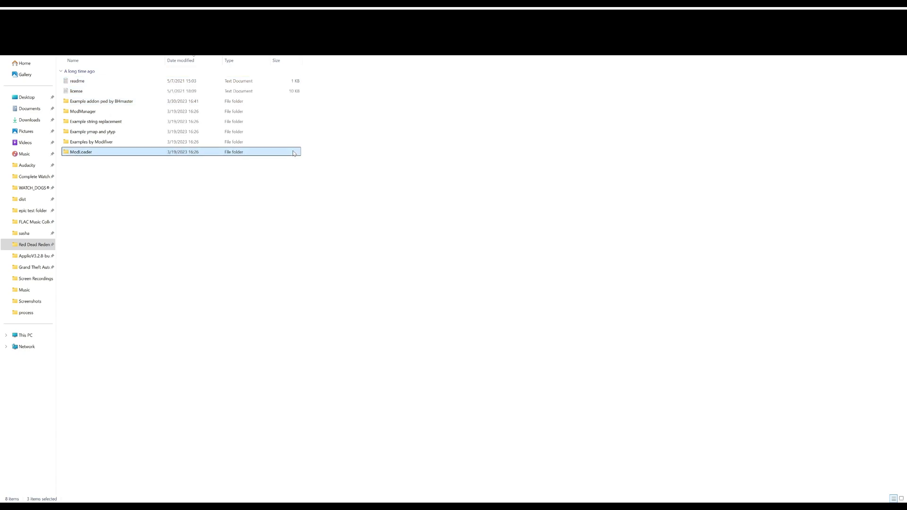
click(320, 149)
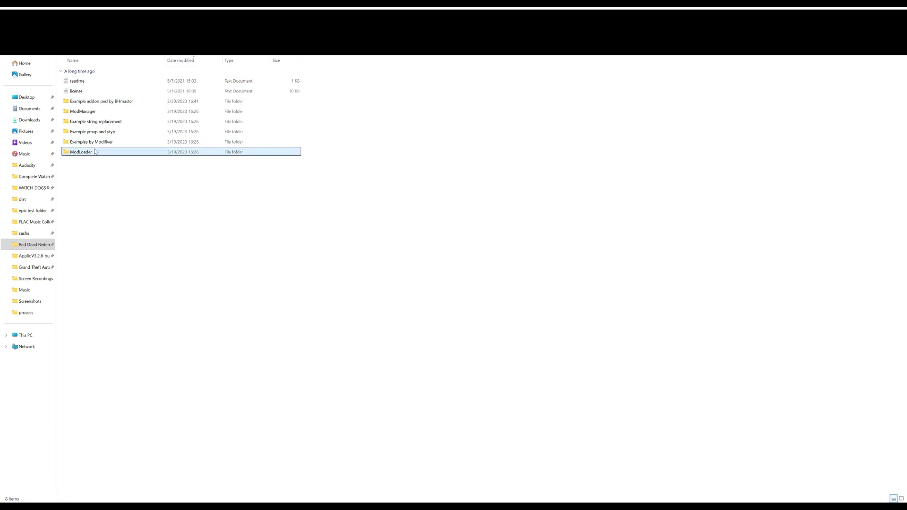
click(91, 114)
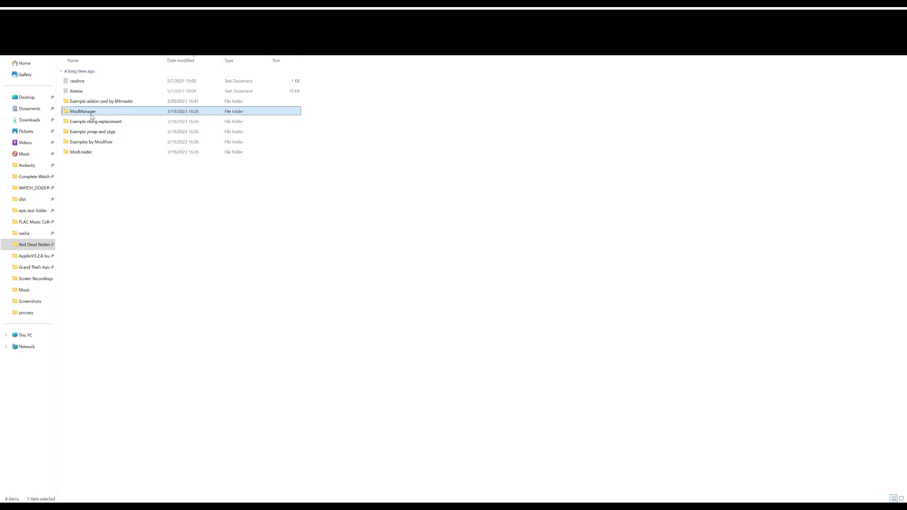
- Move the six ModLoader files, including lml, vfs and ModManager.Core, into the game folder
double_click(88, 154)
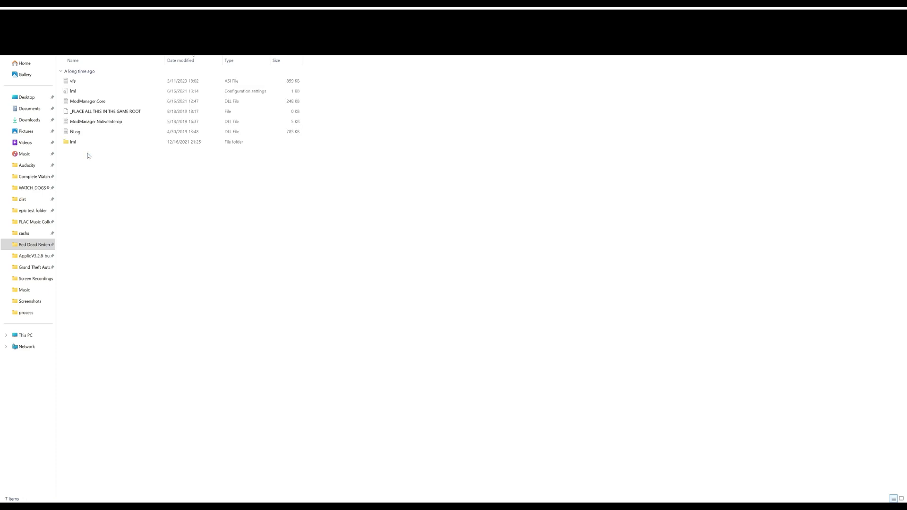
drag(91, 168, 92, 123)
ctrl+click(88, 101)
ctrl+click(76, 91)
ctrl+click(76, 81)
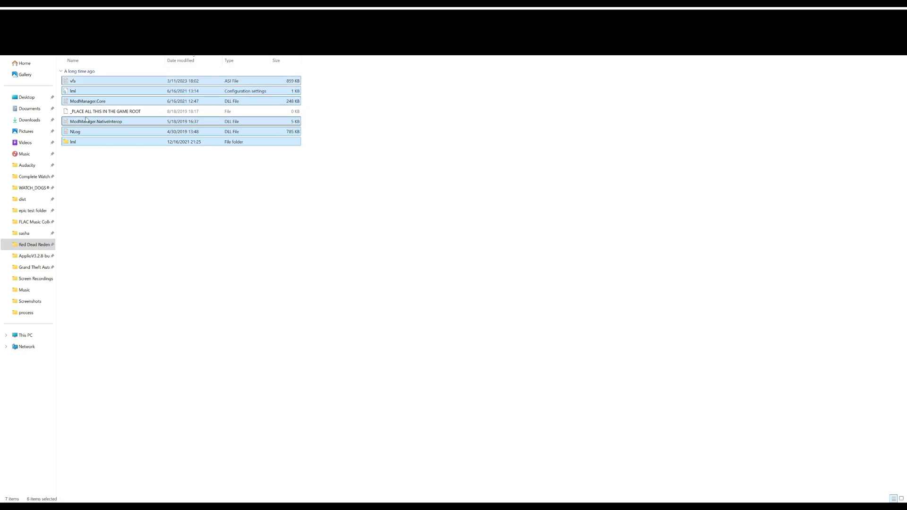
drag(61, 103, 42, 244)
click(34, 244)
click(425, 294)
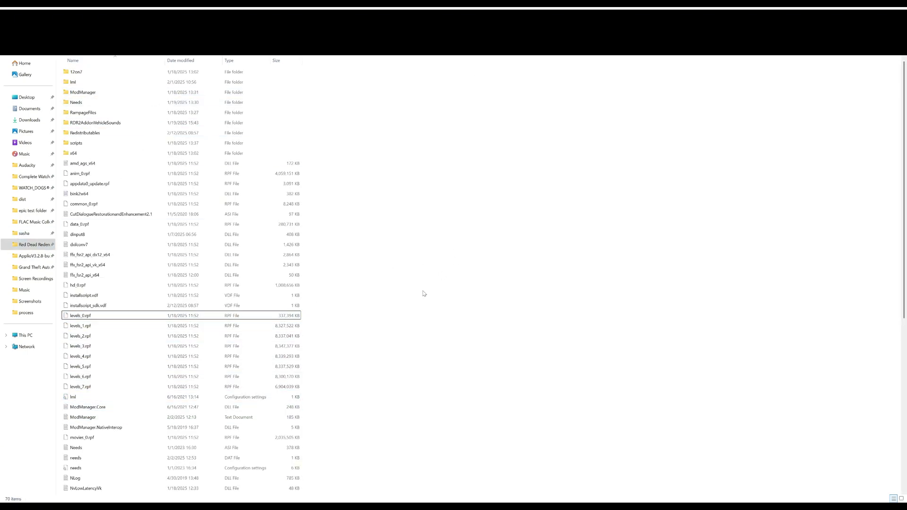
- Inspect the ModManager folder's files, then return to the Red Dead Redemption 2 game folder
click(10, 35)
click(9, 34)
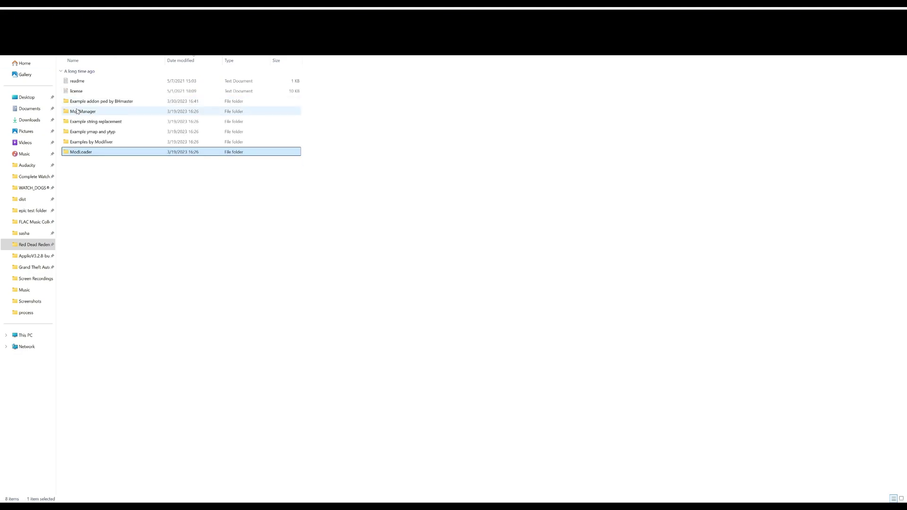
click(78, 112)
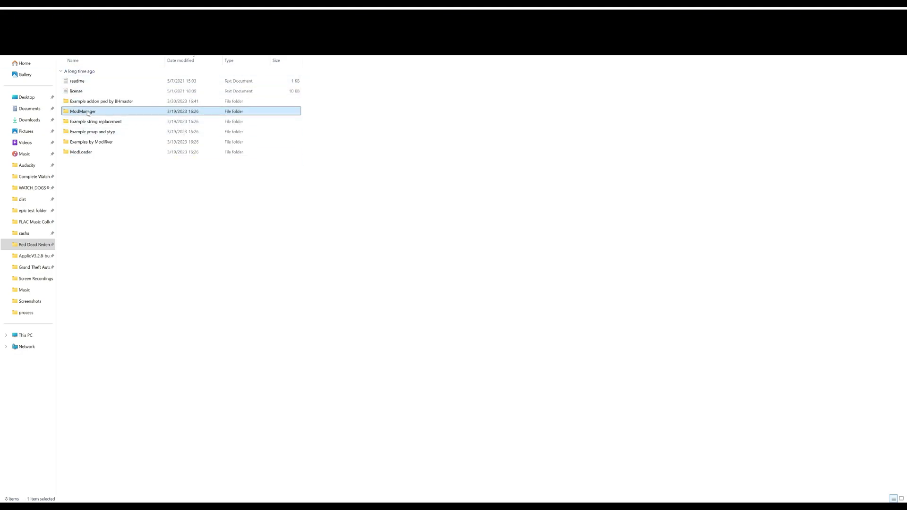
double_click(86, 111)
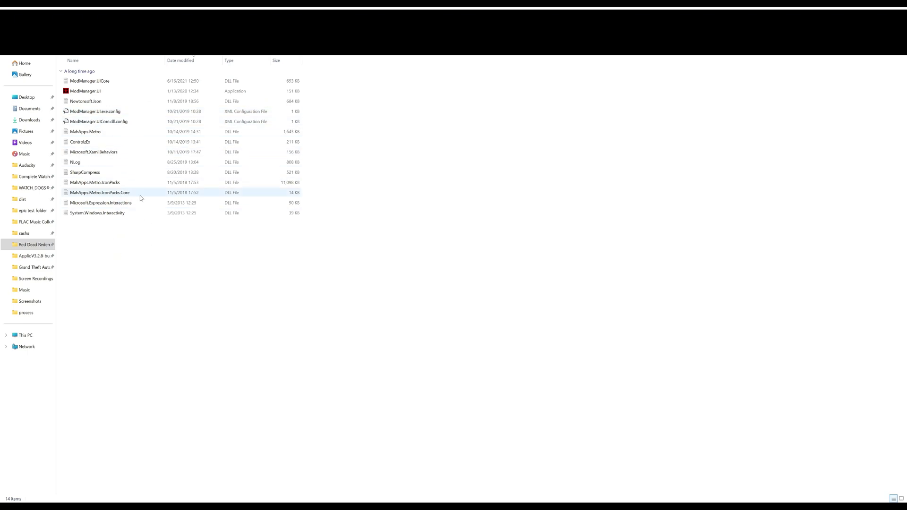
click(12, 41)
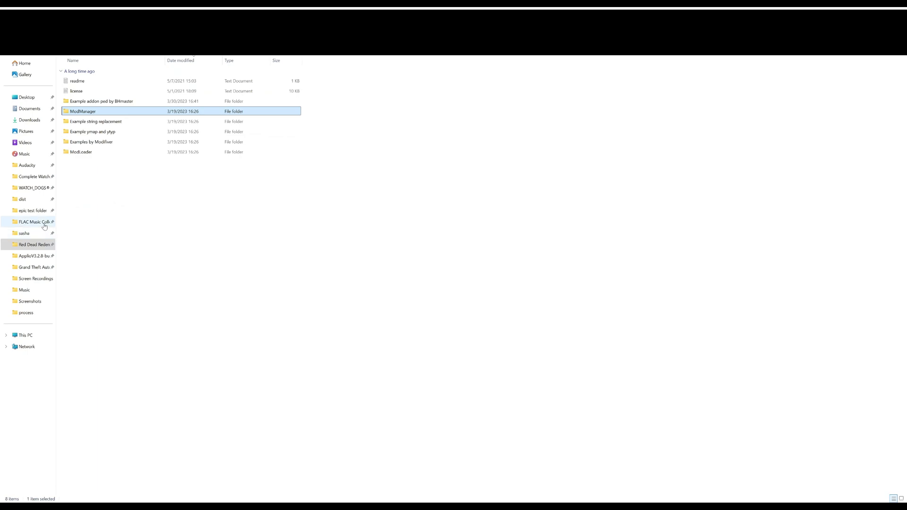
click(47, 249)
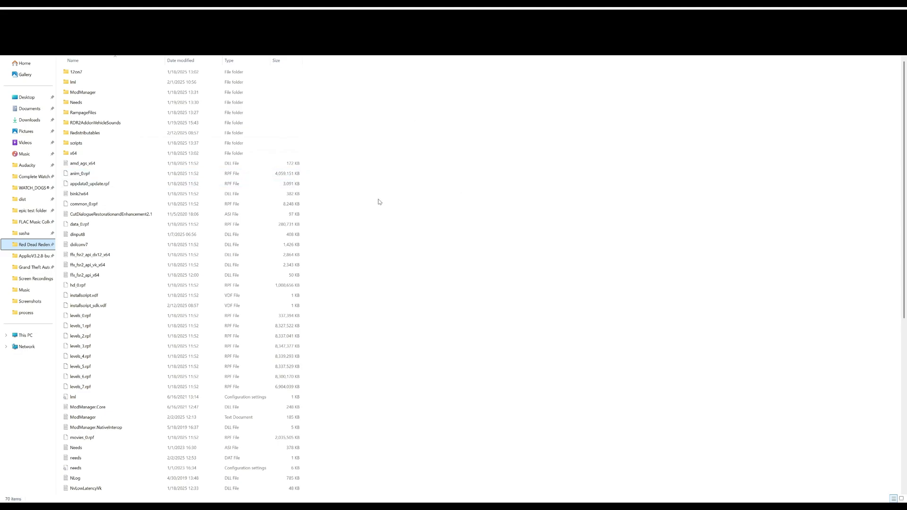
- Scroll down the game folder and select the ScriptHookRDR2.txt document
scroll(378, 202, down, 1)
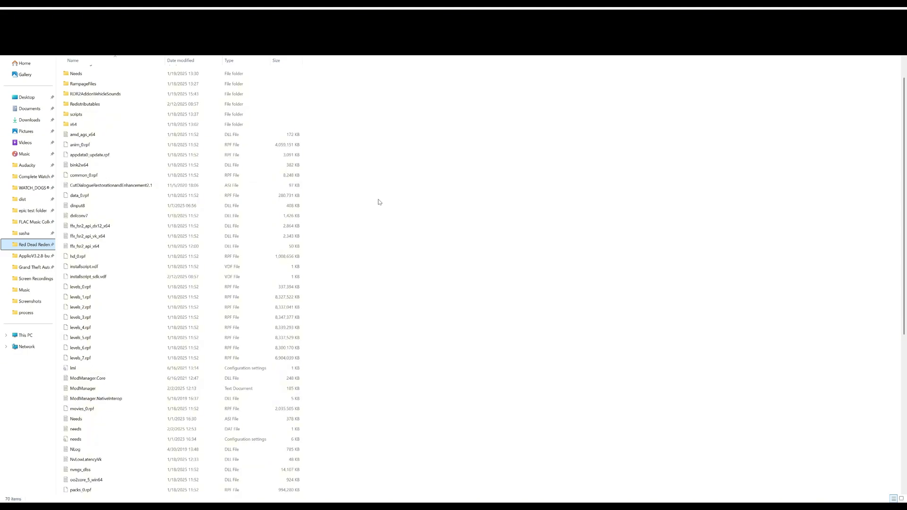
scroll(378, 202, down, 7)
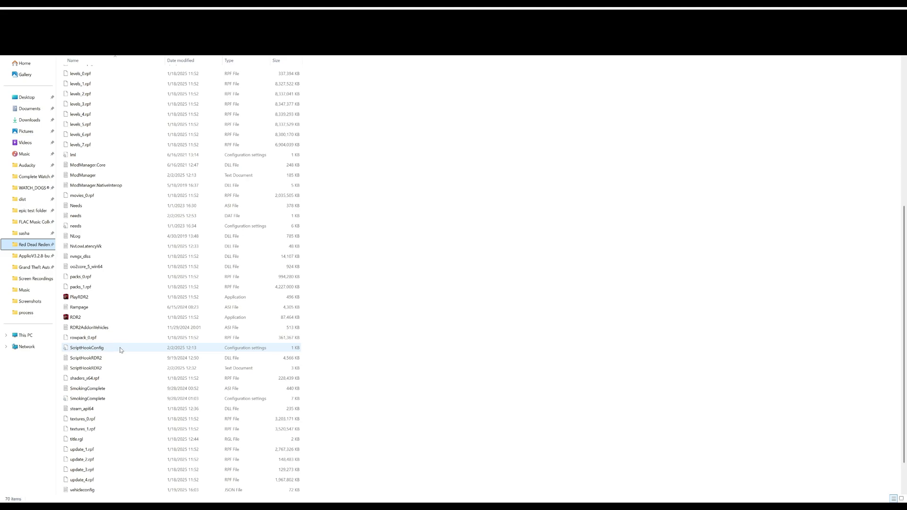
click(126, 369)
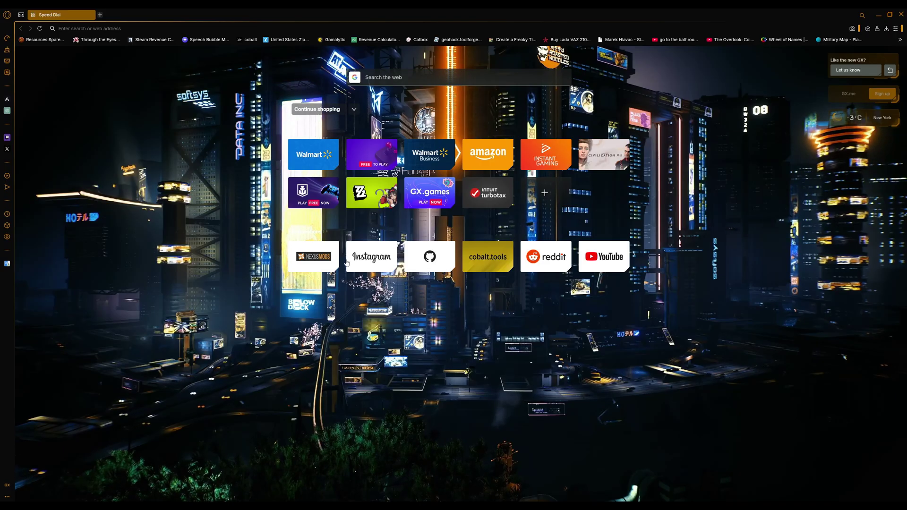
- Open Nexus Mods and browse all games to reach Red Dead Redemption 2
click(318, 265)
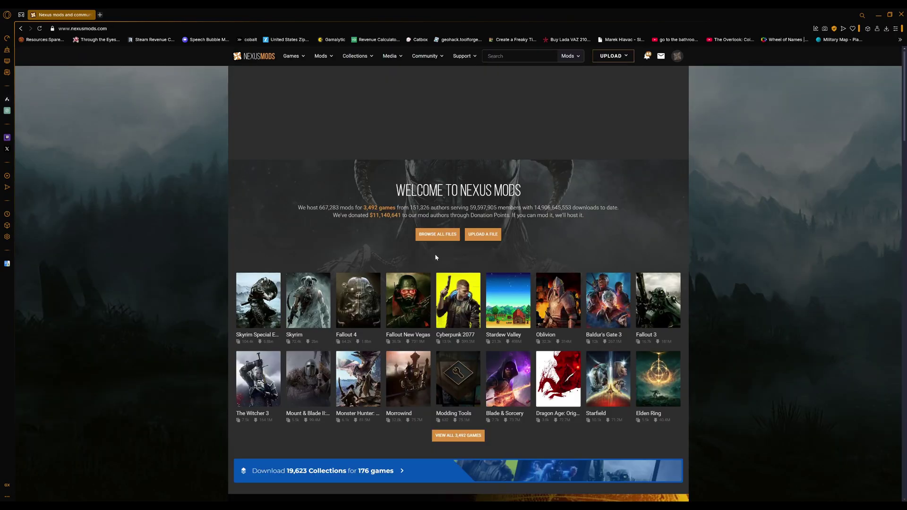
scroll(434, 340, down, 2)
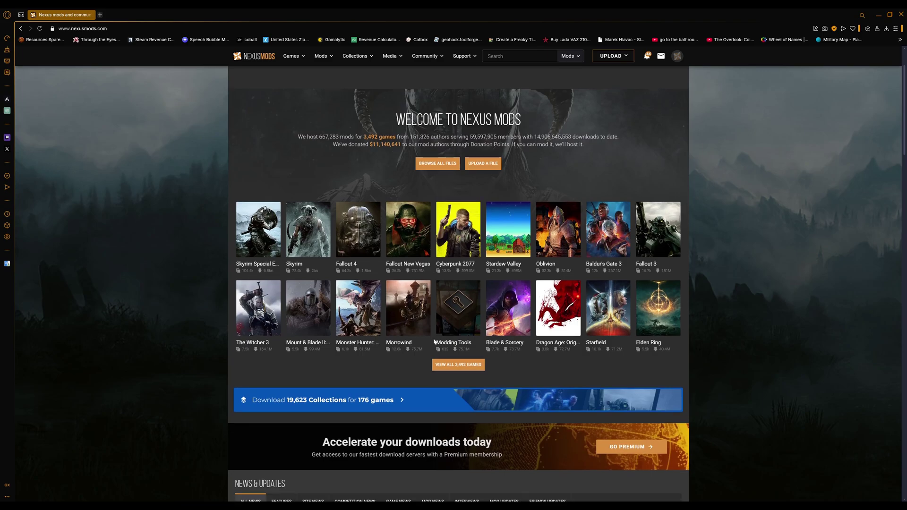
click(444, 368)
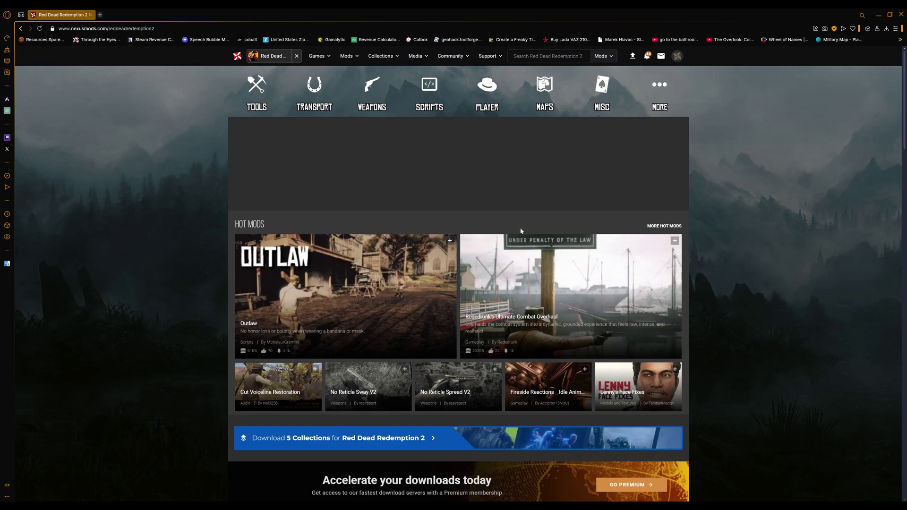
scroll(480, 249, down, 5)
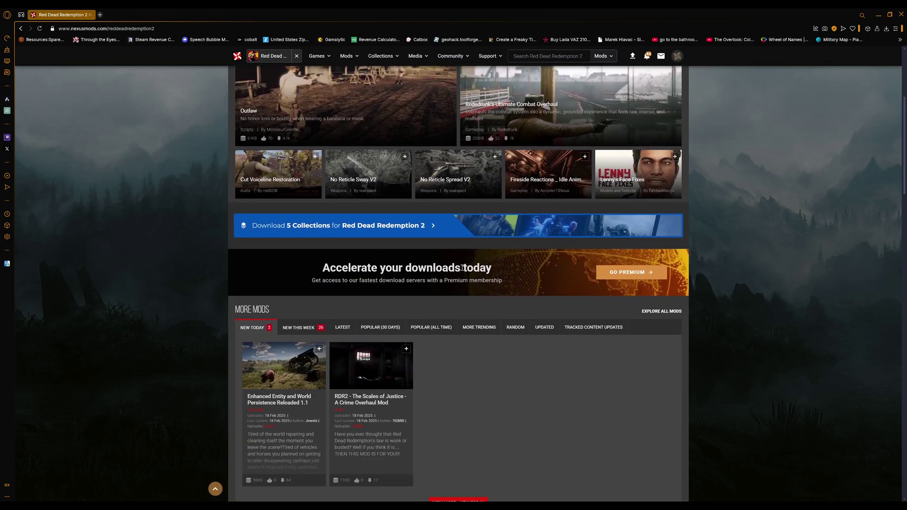
scroll(451, 278, up, 2)
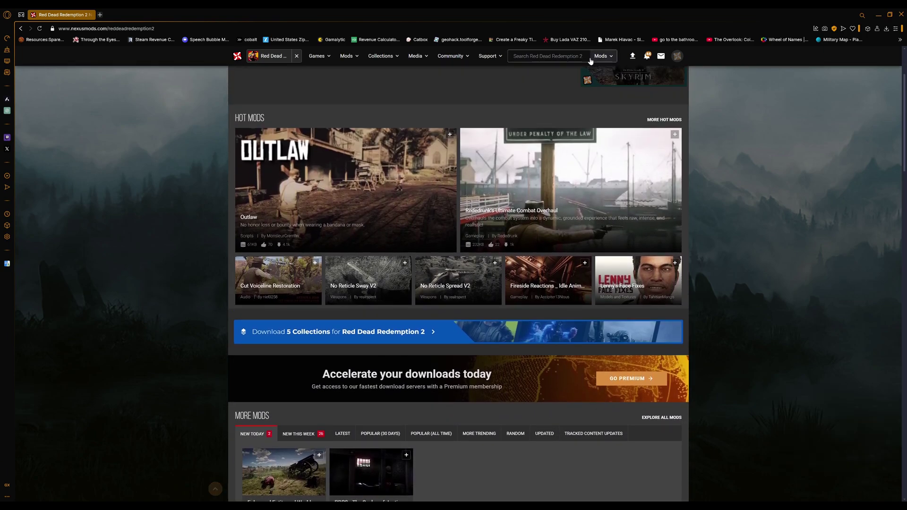
- Search the RDR2 mods for 'rampage' and manually download the Rampage Trainer's main Rampage file
click(535, 60)
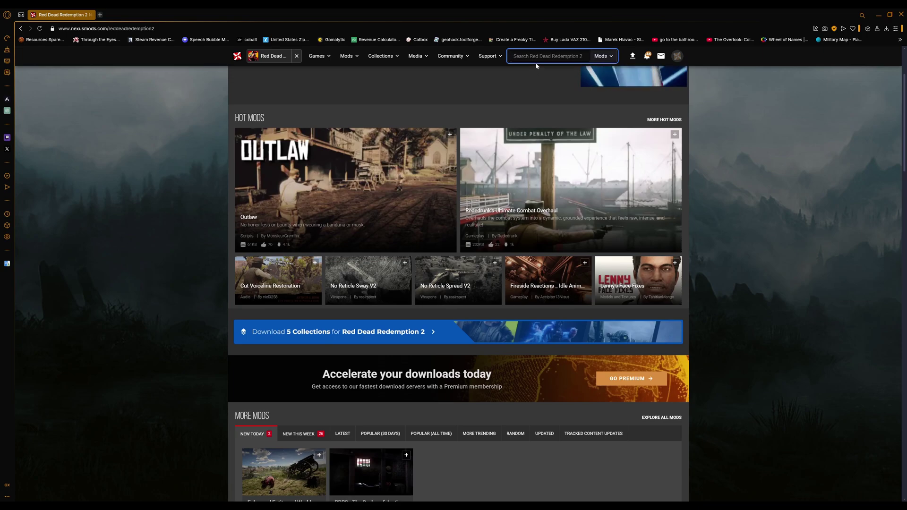
text(rampage)
key(Return)
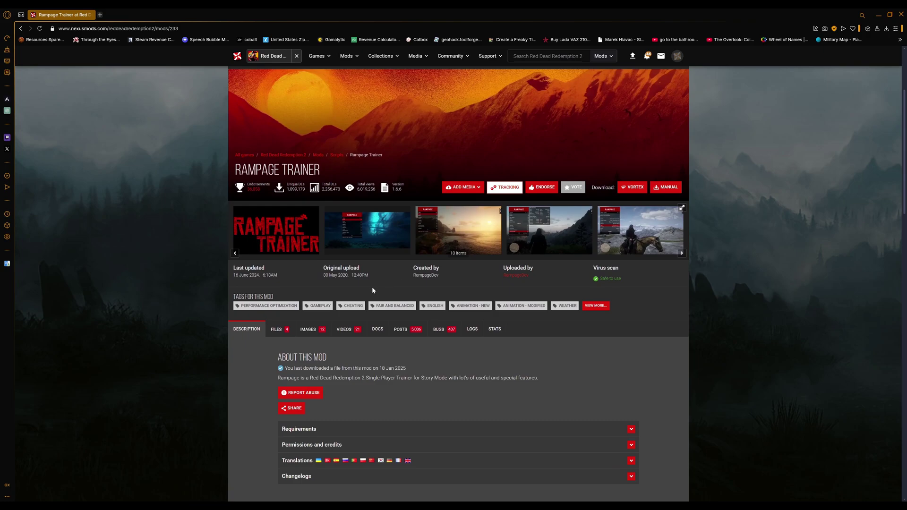
click(278, 329)
scroll(326, 356, down, 3)
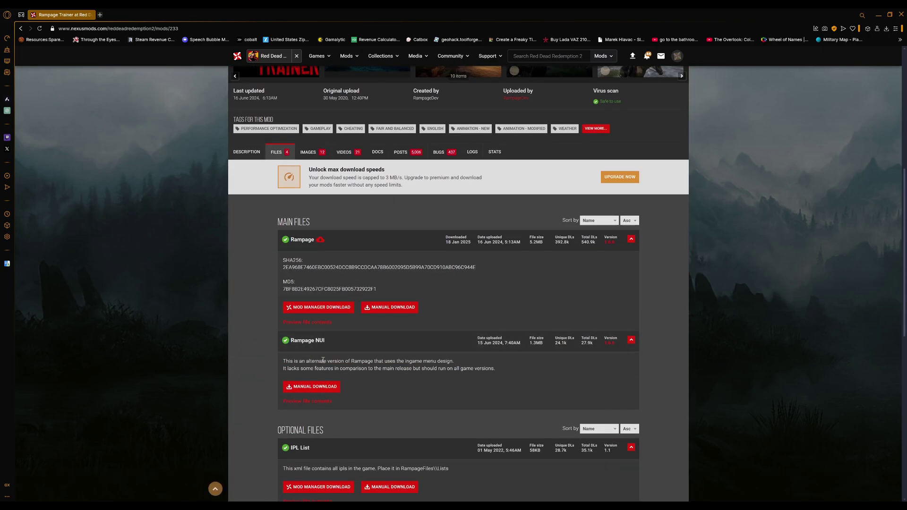
click(375, 308)
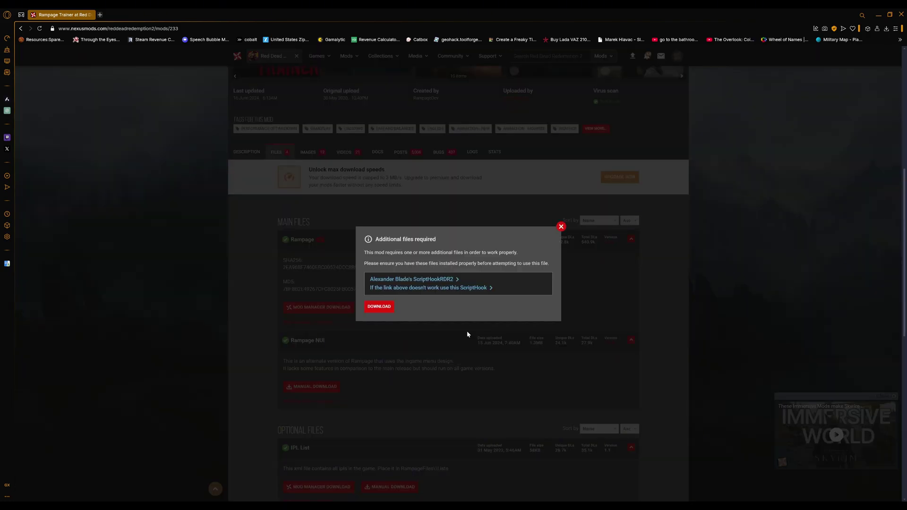
click(379, 307)
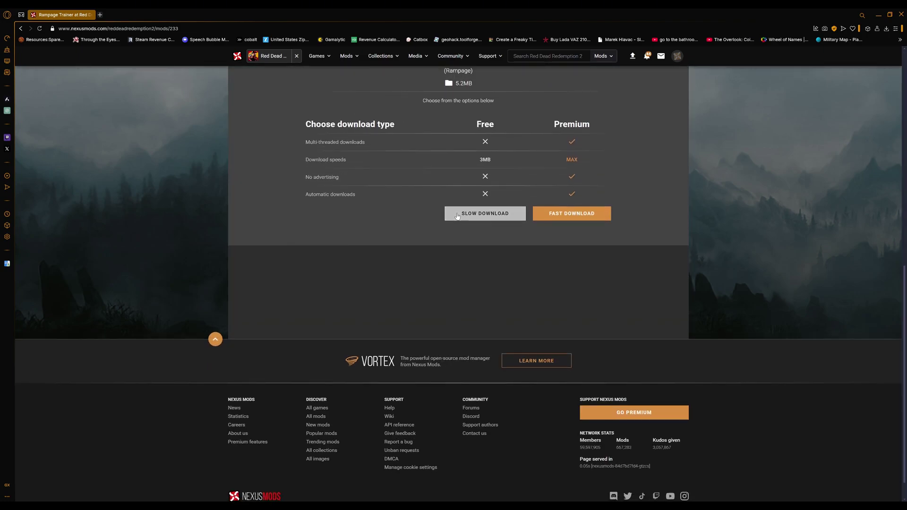
- Start the free Rampage download and select the downloaded Rampage zip
click(457, 215)
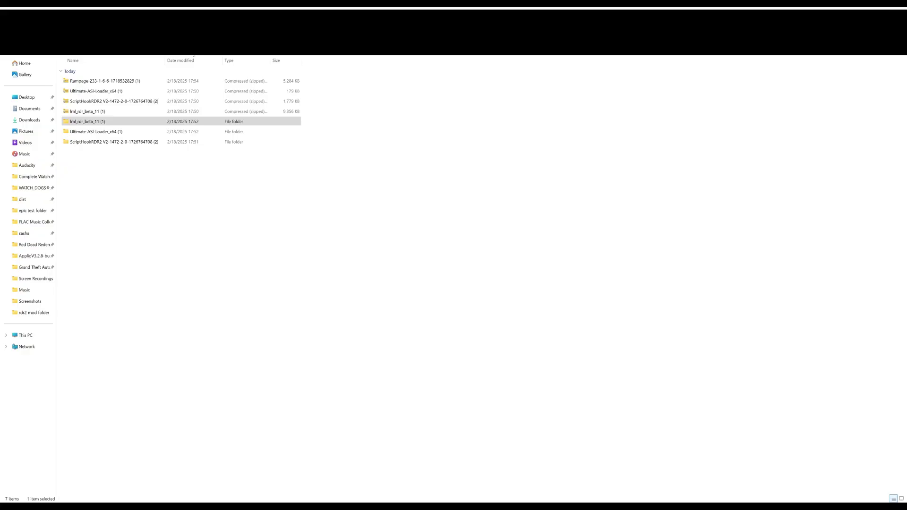
click(261, 187)
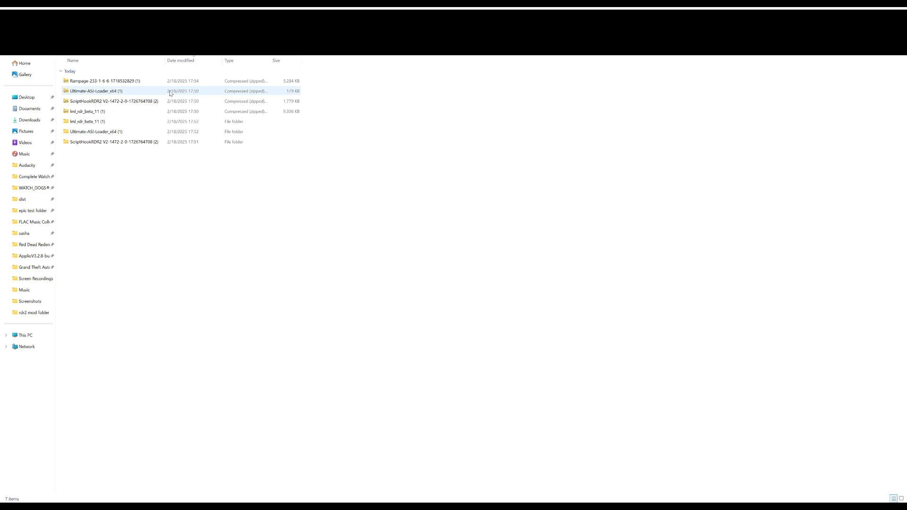
click(102, 82)
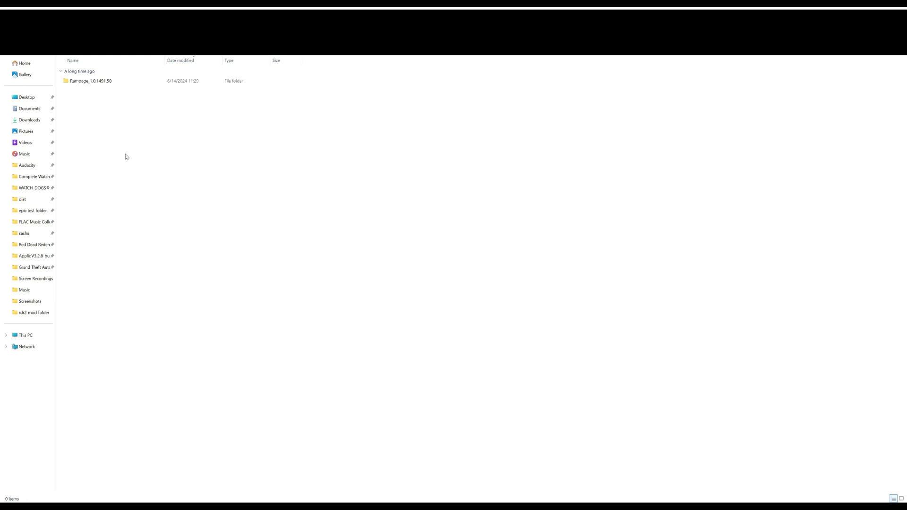
- In Rampage_1.0.1491.50, select RampageFiles and Rampage, then go to the Red Dead Redemption folder
double_click(90, 81)
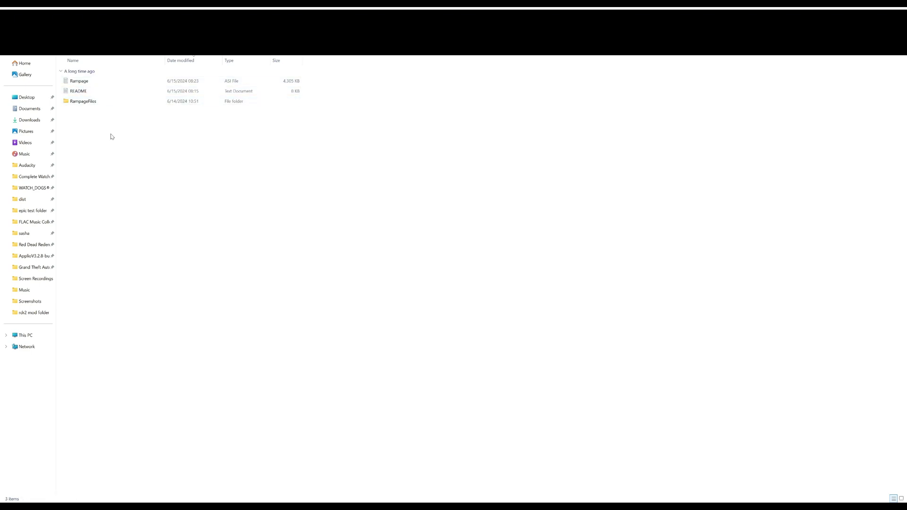
click(92, 103)
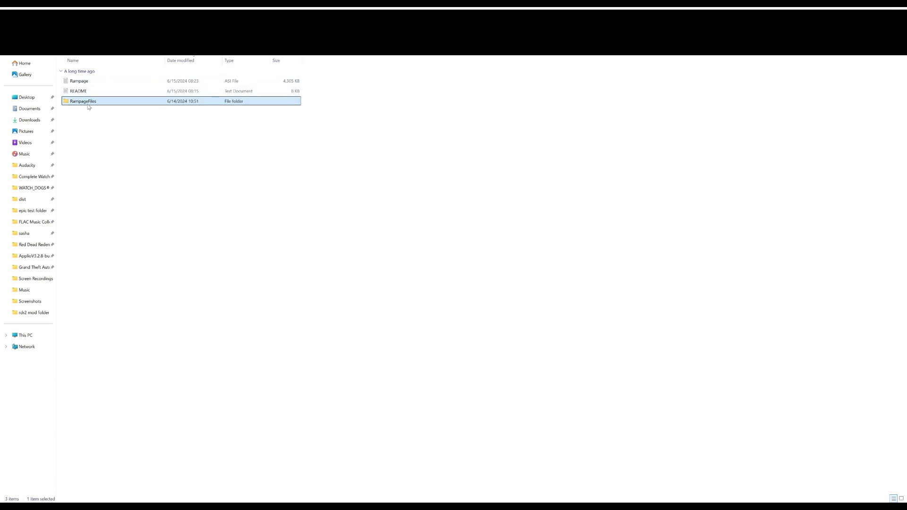
ctrl+click(88, 81)
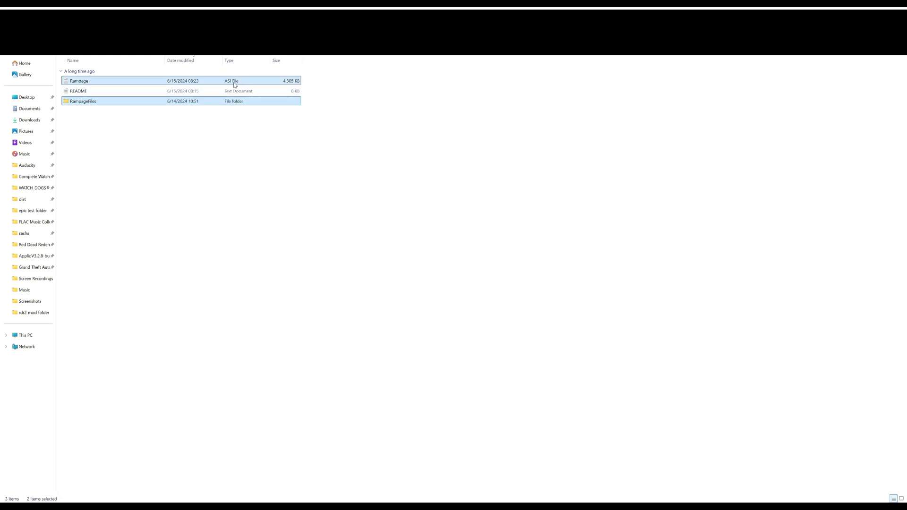
click(44, 244)
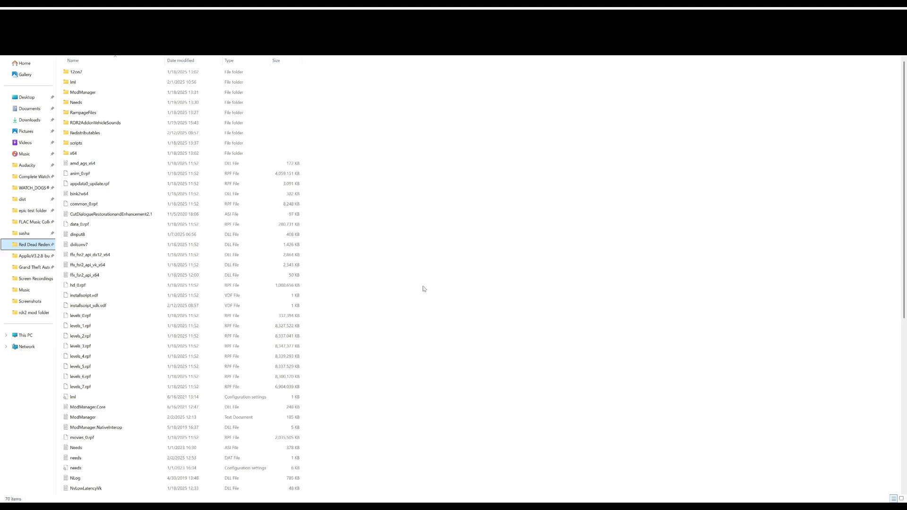
- Scroll through the Red Dead Redemption game folder and open its lml folder
scroll(292, 276, down, 8)
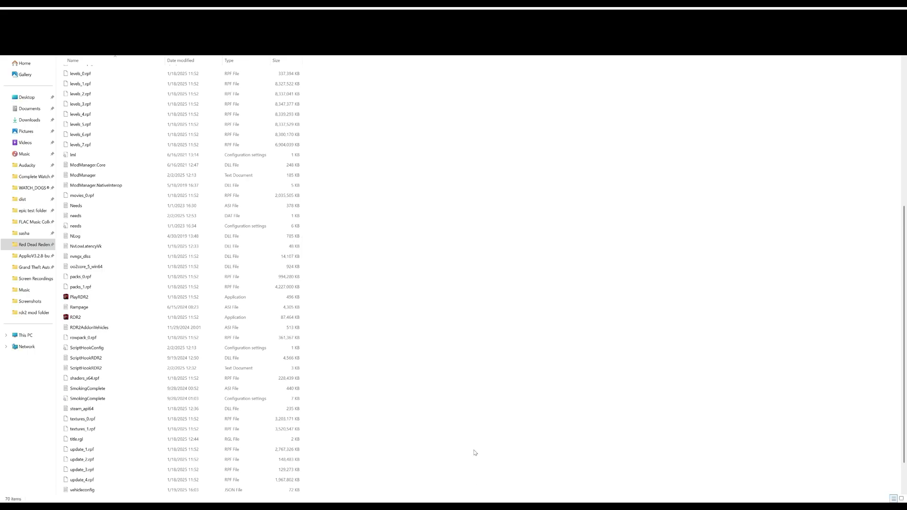
scroll(464, 419, up, 8)
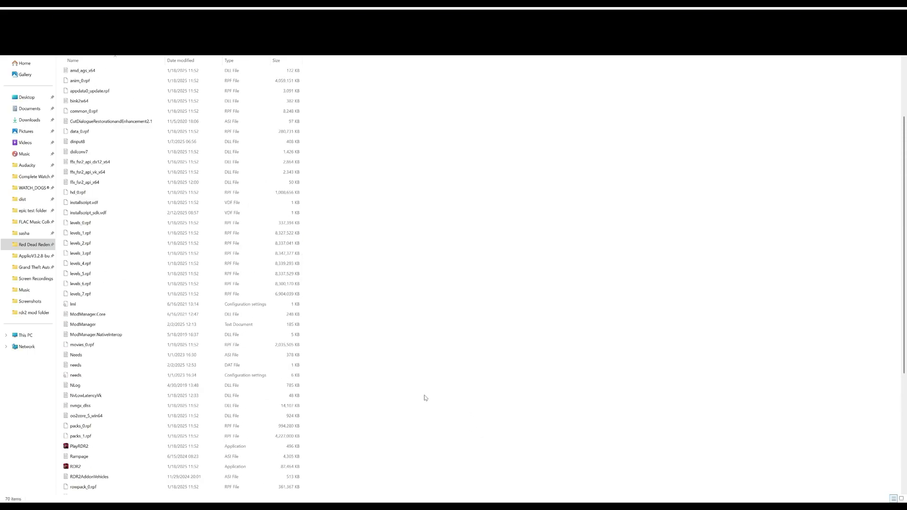
double_click(94, 82)
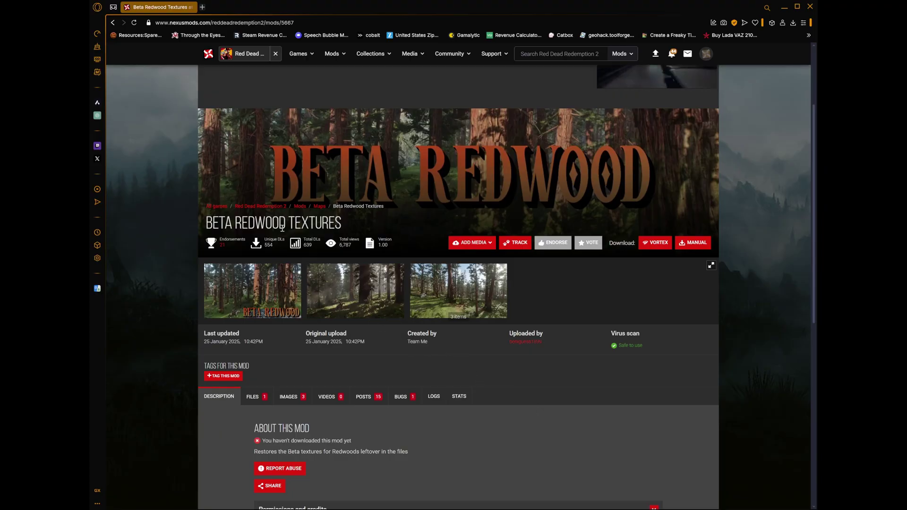
- View the Beta Redwood Textures mod's second preview image, then close it
click(350, 296)
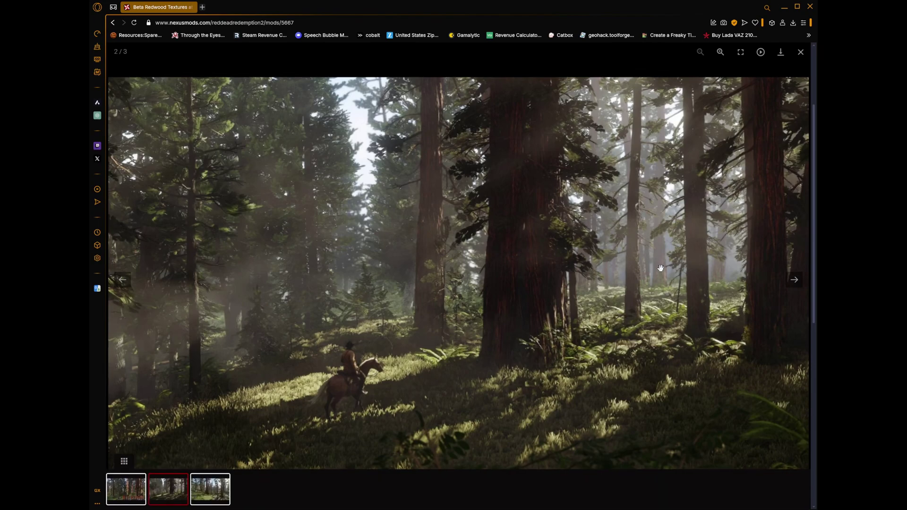
click(798, 55)
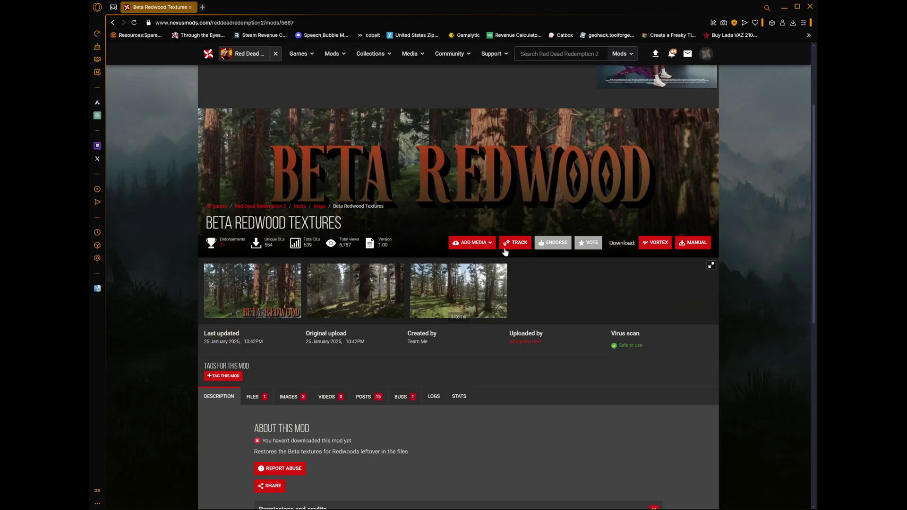
scroll(420, 305, down, 4)
- Manually download the Beta Redwood Textures main file using the free slow download
click(257, 236)
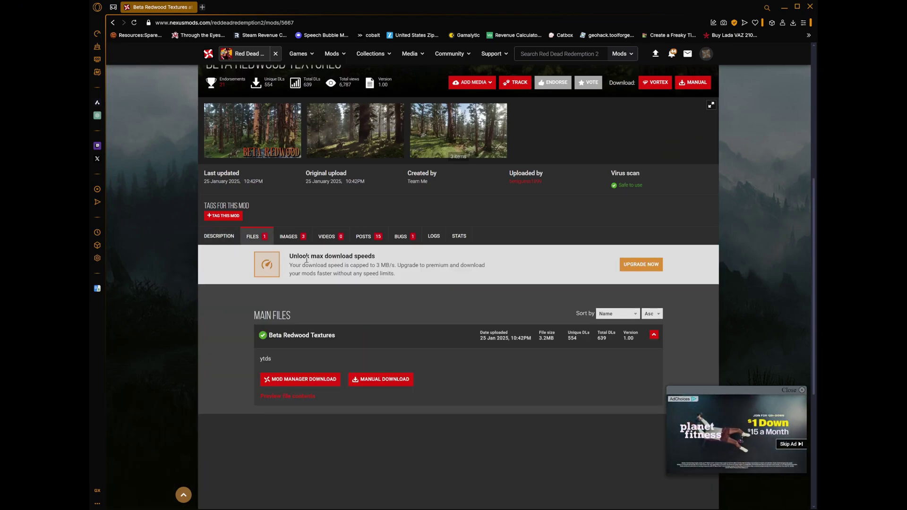
click(401, 380)
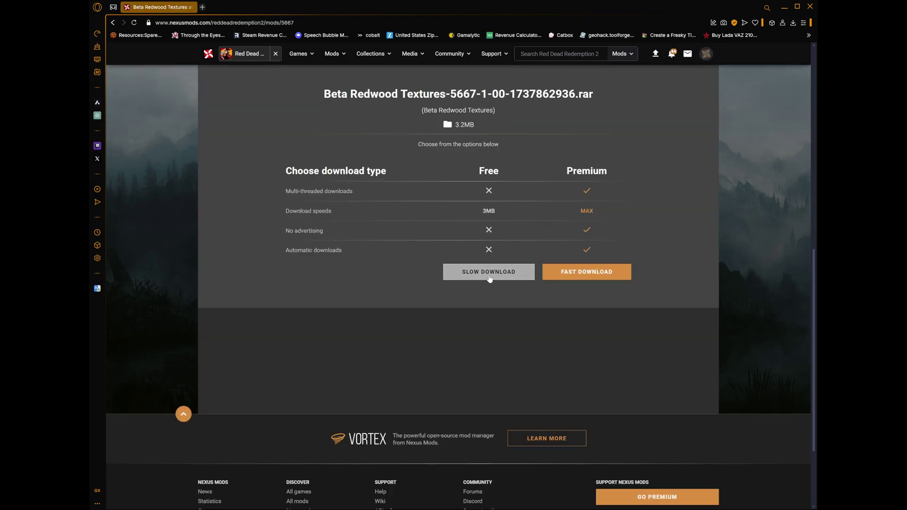
click(490, 278)
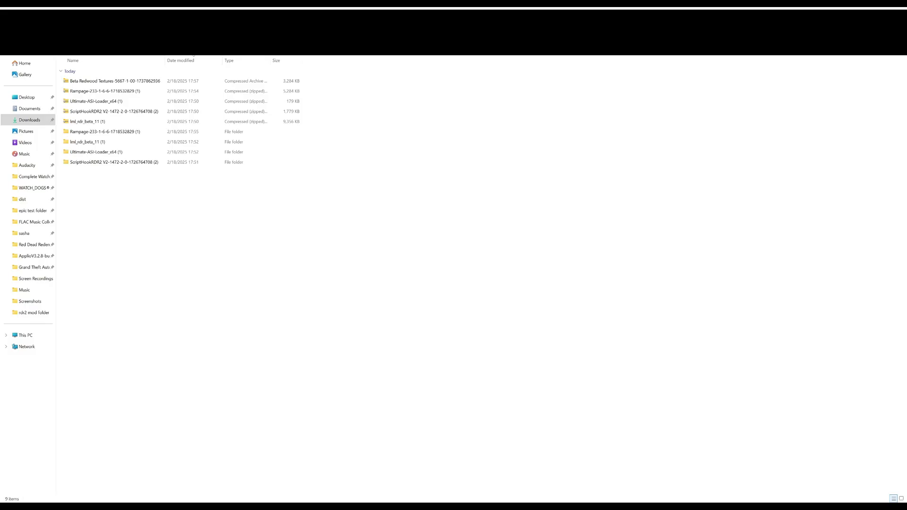
- Extract the Beta Redwood Textures archive and look inside its inner textures folder
click(104, 82)
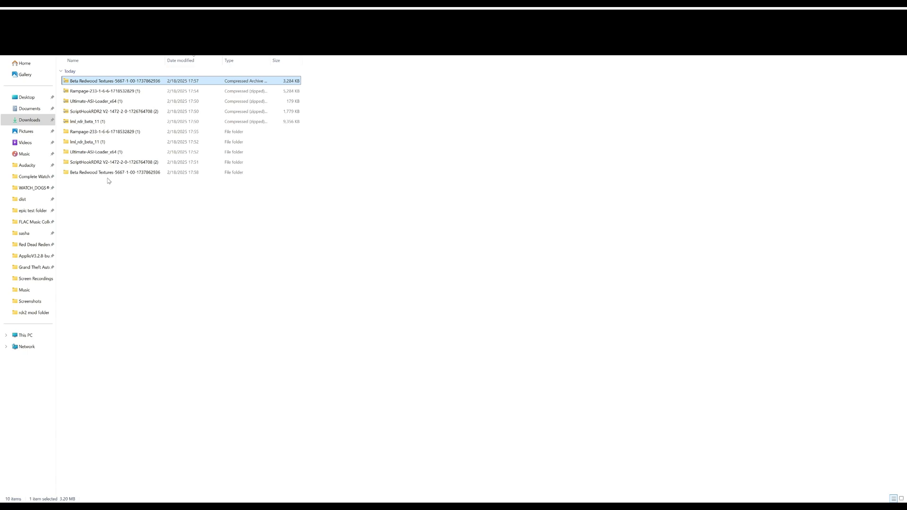
click(106, 174)
double_click(104, 135)
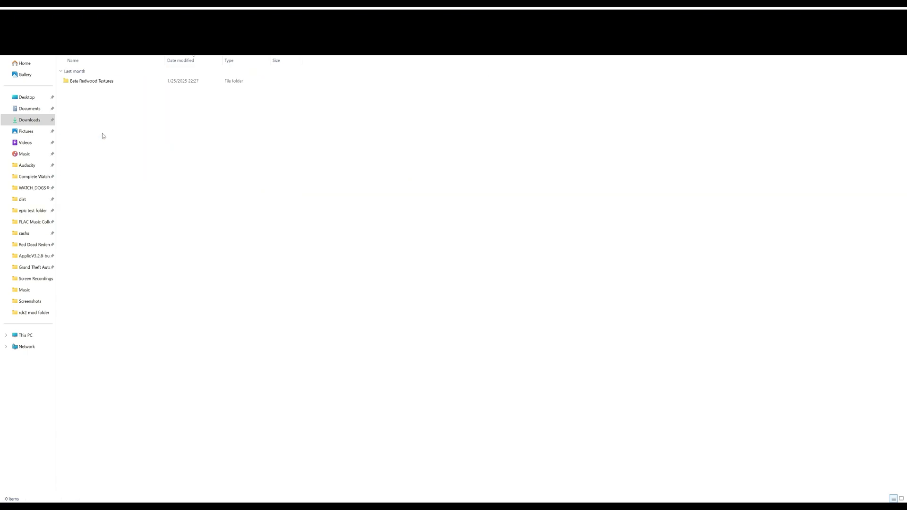
double_click(120, 81)
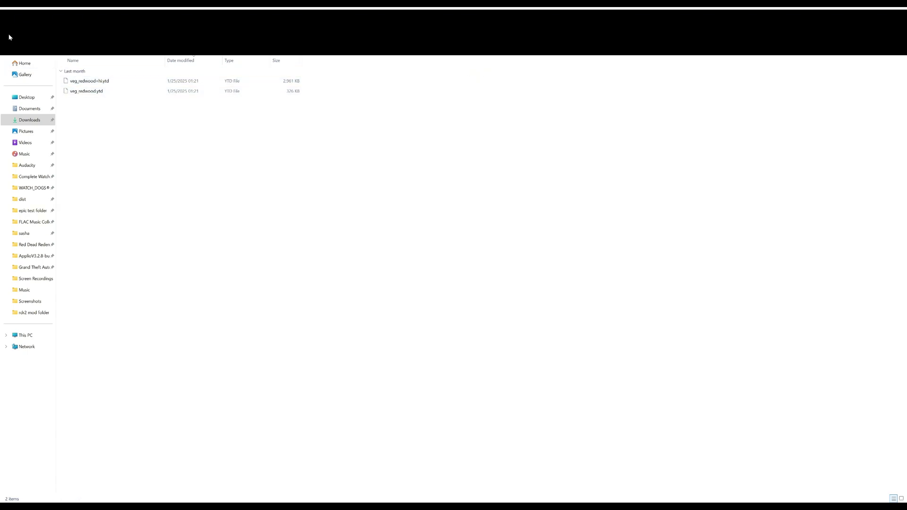
click(29, 45)
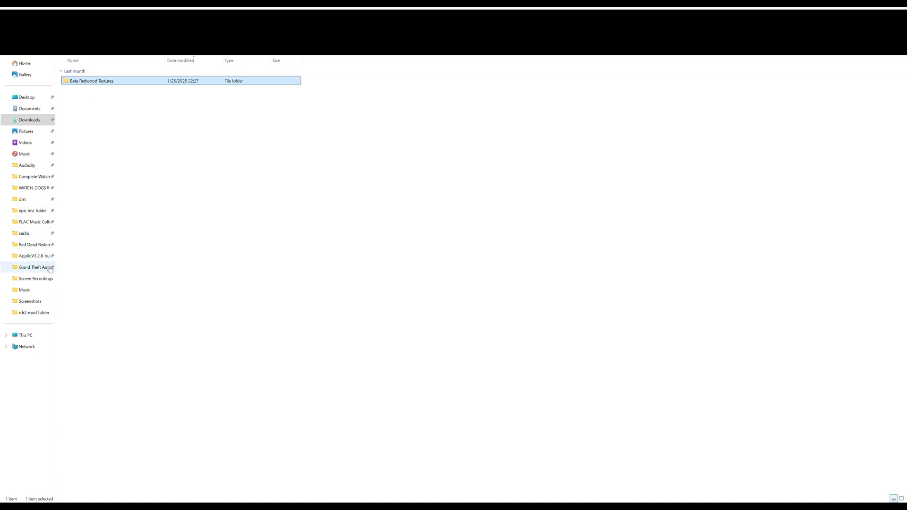
- Open the game's lml folder, scroll through the stream folder's files, then return to Downloads
click(38, 244)
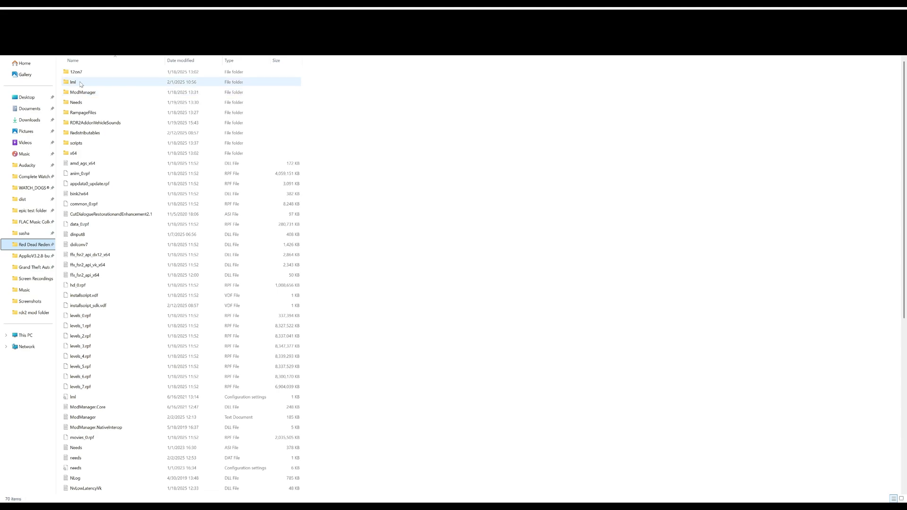
double_click(80, 81)
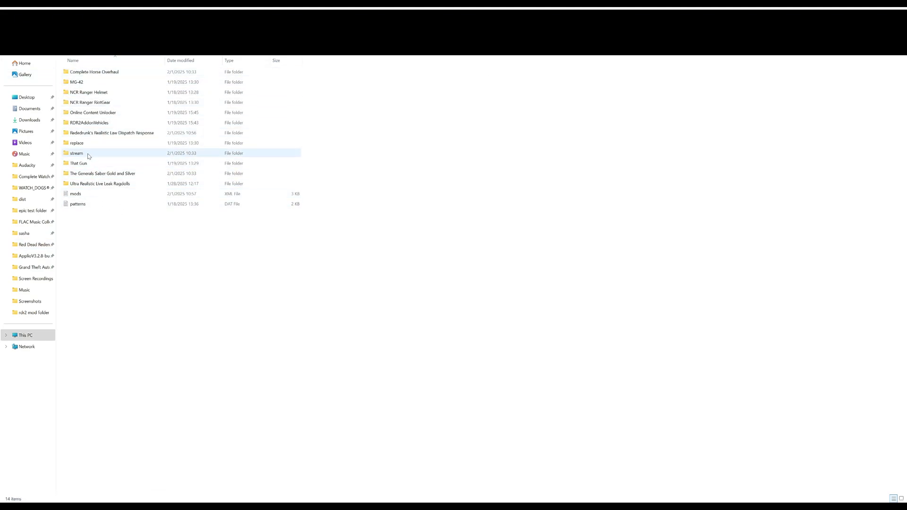
click(66, 22)
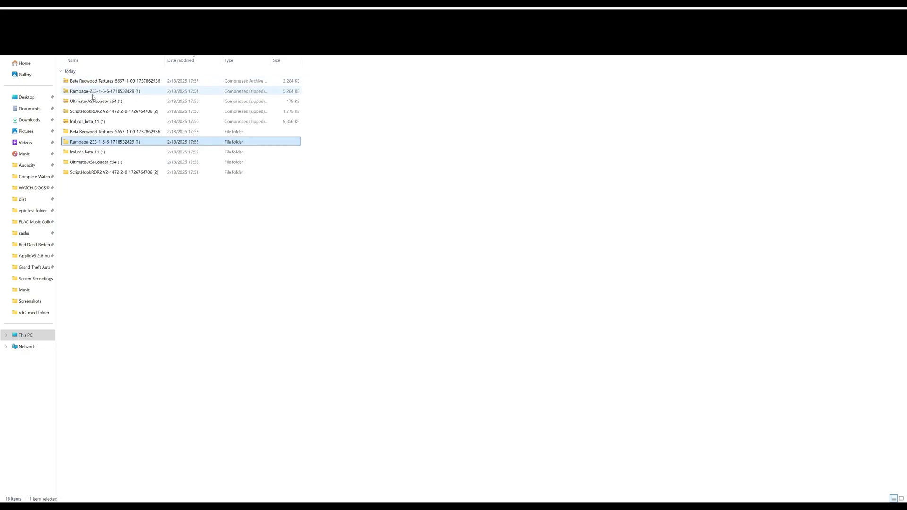
click(113, 20)
click(114, 21)
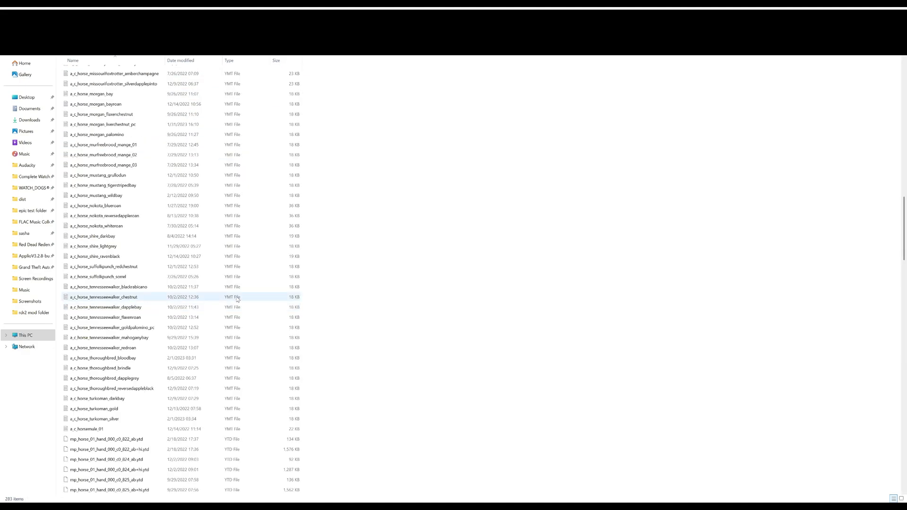
scroll(236, 288, down, 18)
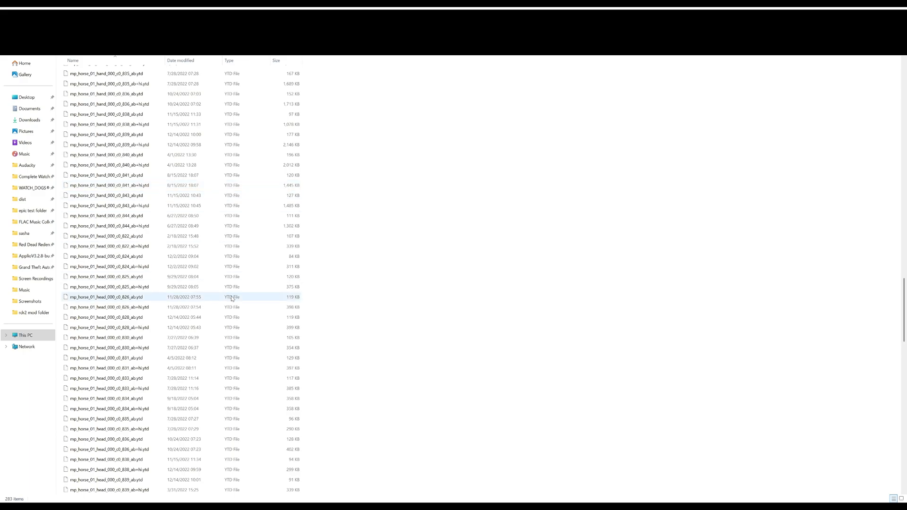
scroll(236, 264, down, 11)
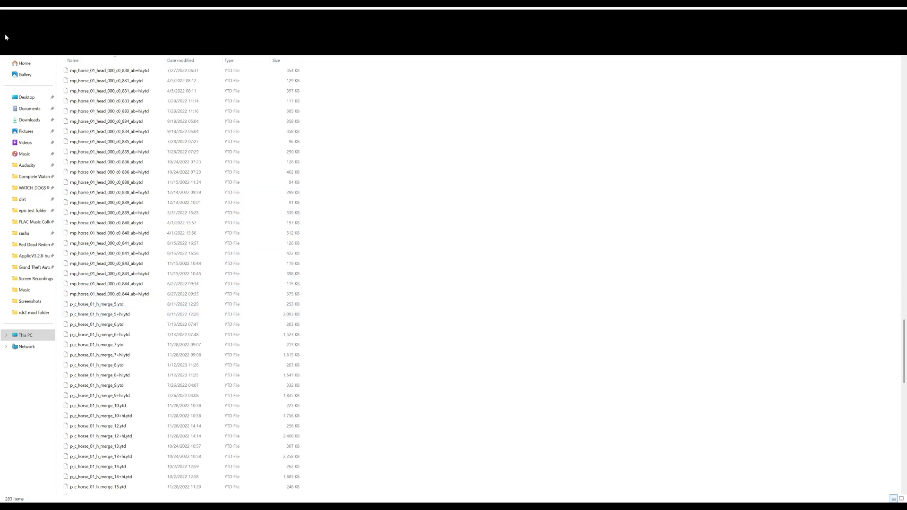
click(17, 17)
click(25, 14)
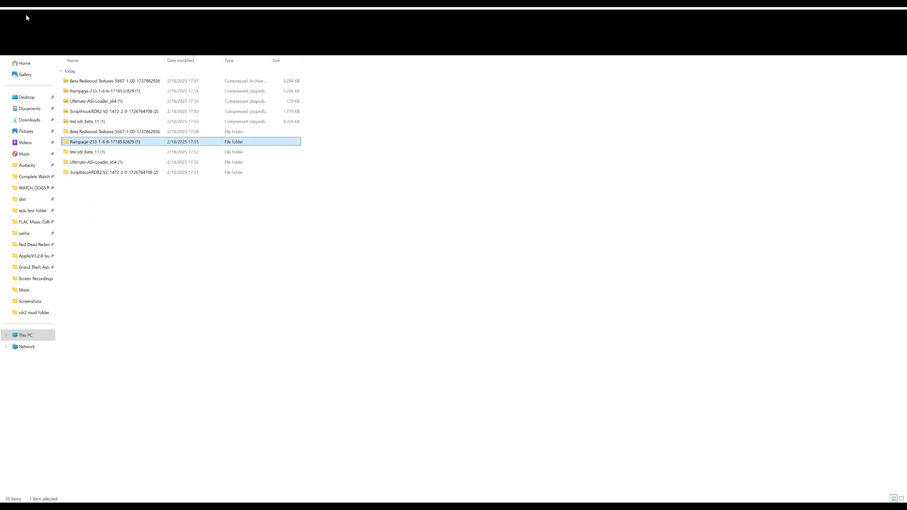
- Select both redwood .ytd files in Beta Redwood Textures, then revisit the lml stream folder
double_click(84, 133)
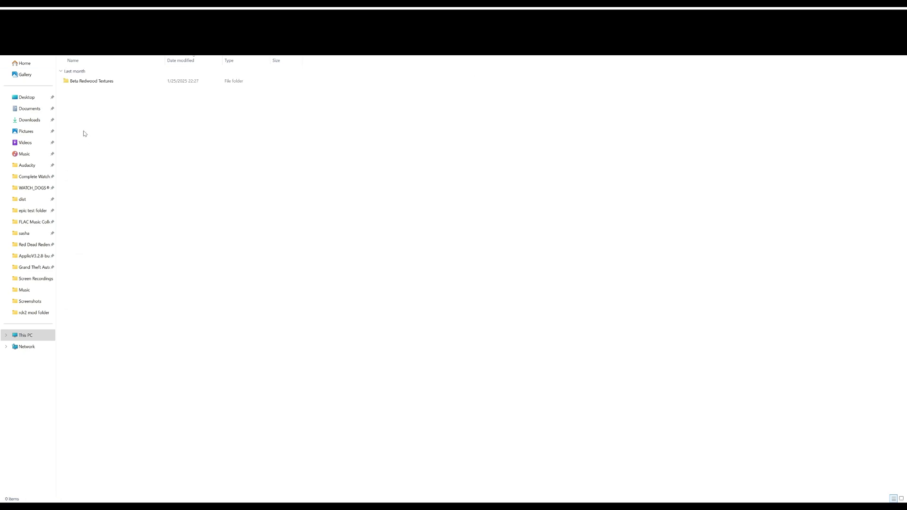
double_click(83, 79)
drag(92, 117, 95, 78)
click(112, 24)
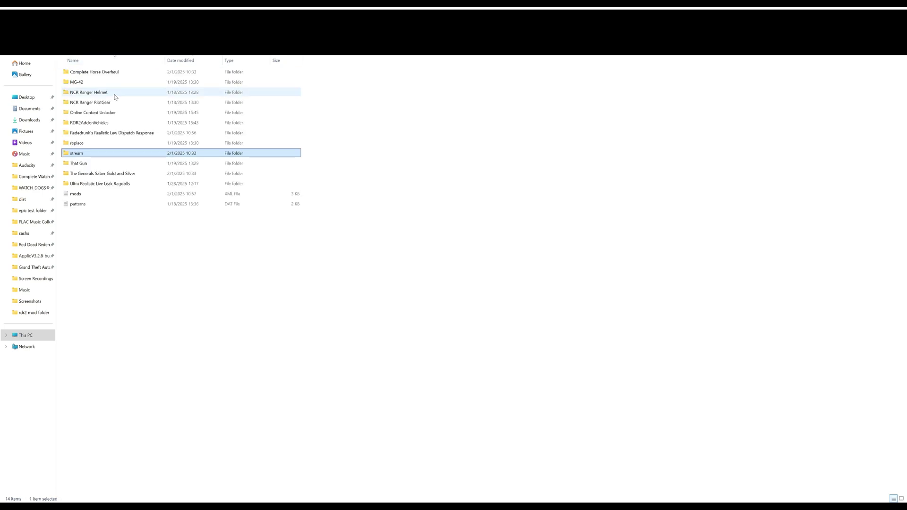
double_click(81, 154)
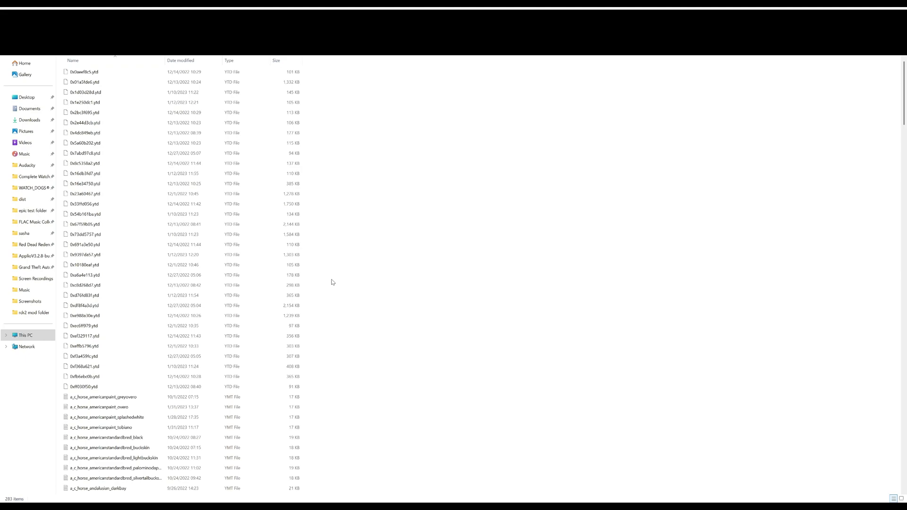
click(17, 29)
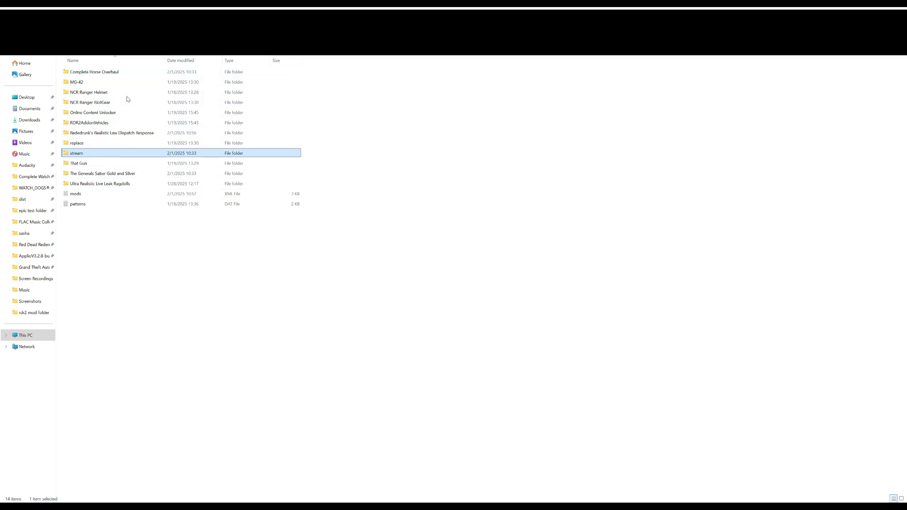
- After a quick look at lml, open the ModManager folder and run ModManager.UI
click(14, 31)
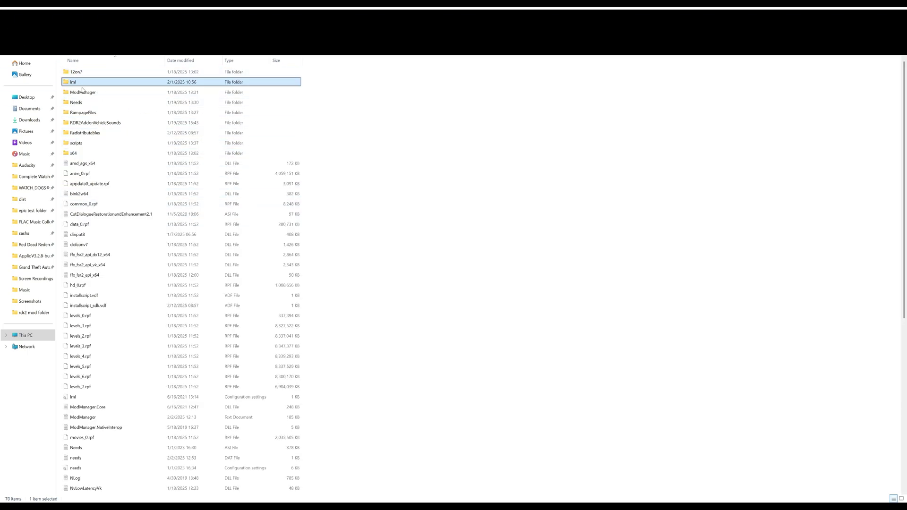
double_click(74, 82)
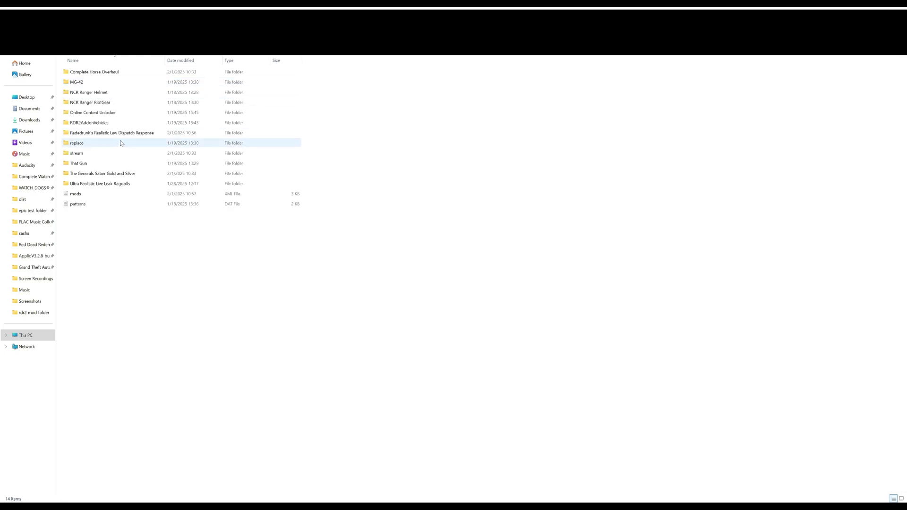
click(6, 28)
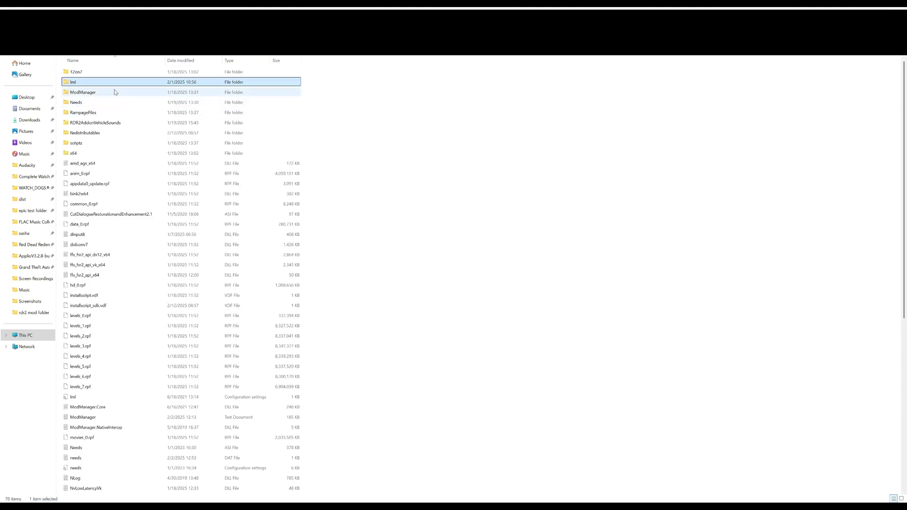
double_click(115, 92)
click(97, 143)
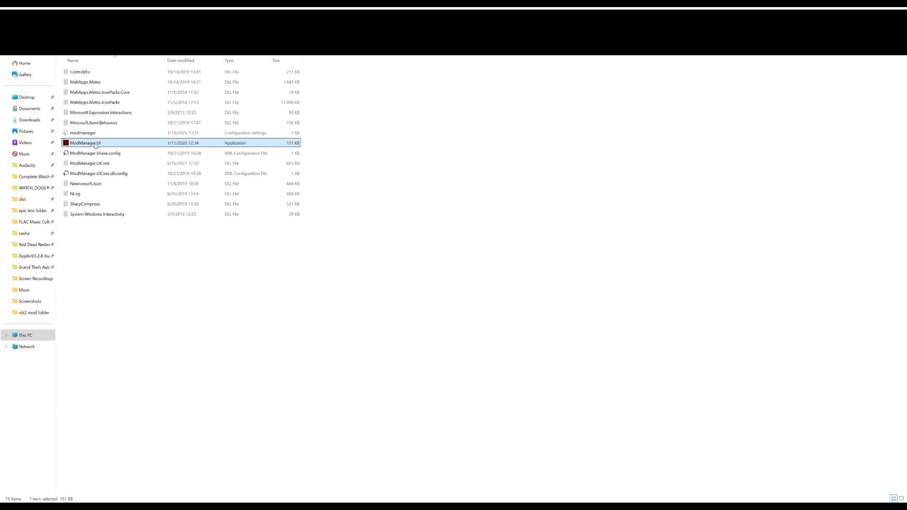
key(Return)
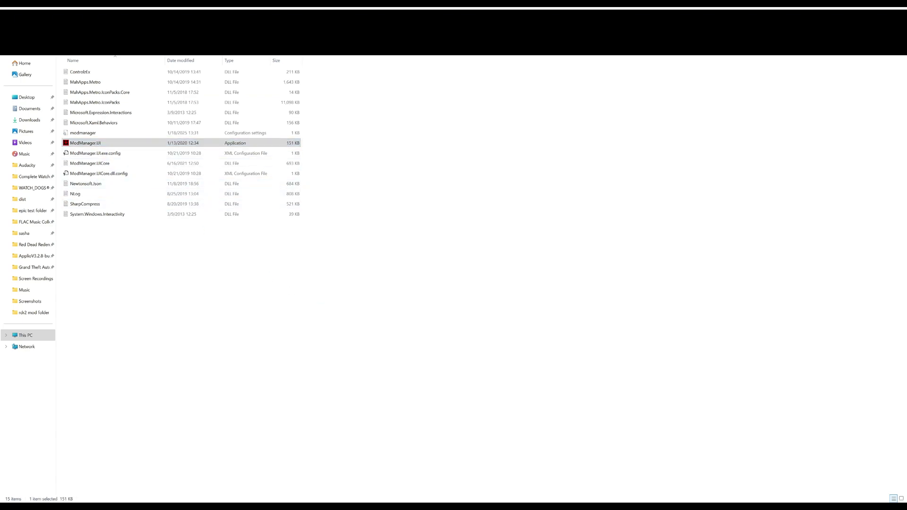